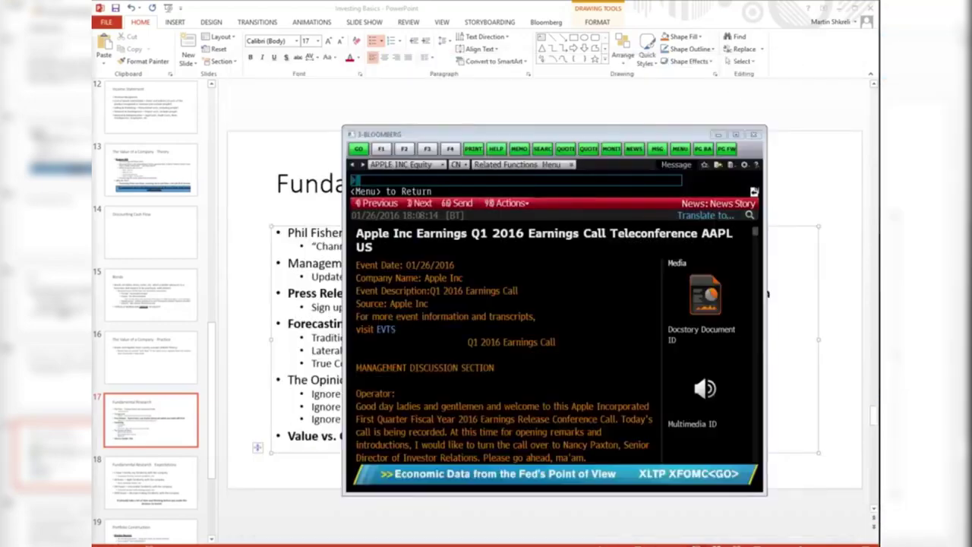
Clear the YouTube browser window out of the way and bring up the AAPL workbook in Excel
key(alt+Tab)
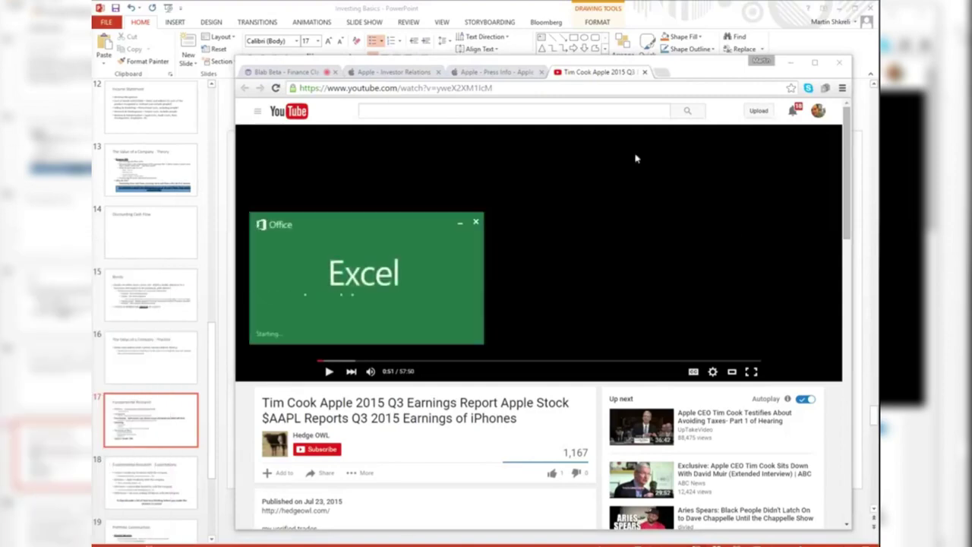
click(790, 62)
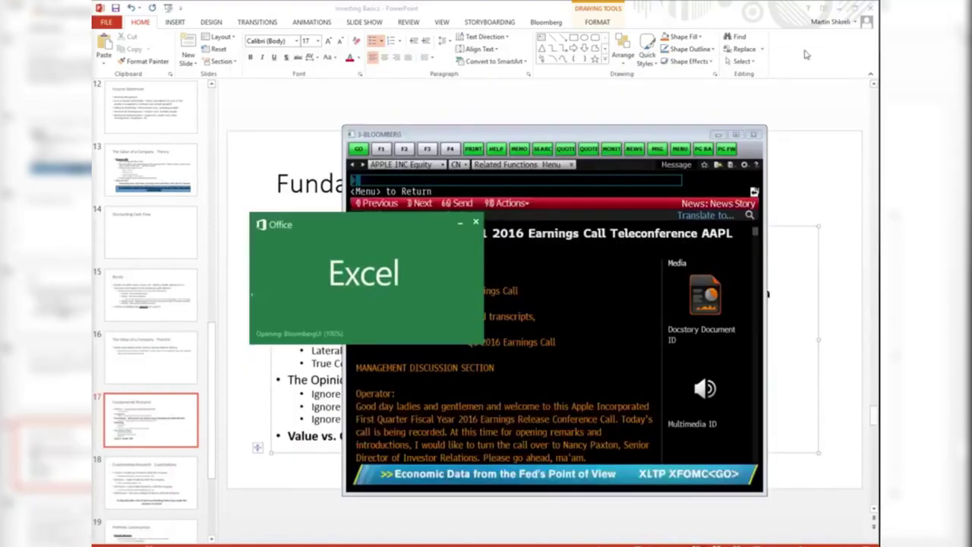
click(837, 9)
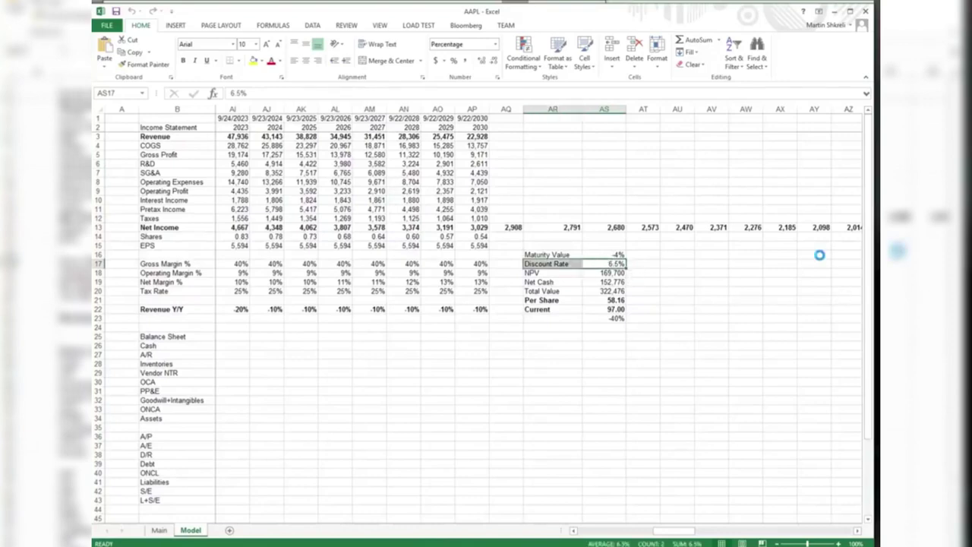
Make the Discount Rate row in AR17:AS17 bold and check the Finance Class live chat in the browser
key(alt+Tab)
key(alt+Tab)
key(alt+Tab)
key(alt+Tab)
key(alt+Tab)
key(alt+Tab)
key(alt+Tab)
key(alt+Tab)
key(alt+Tab)
key(alt+Tab)
key(alt+Tab)
key(alt+Tab)
key(ctrl+Tab)
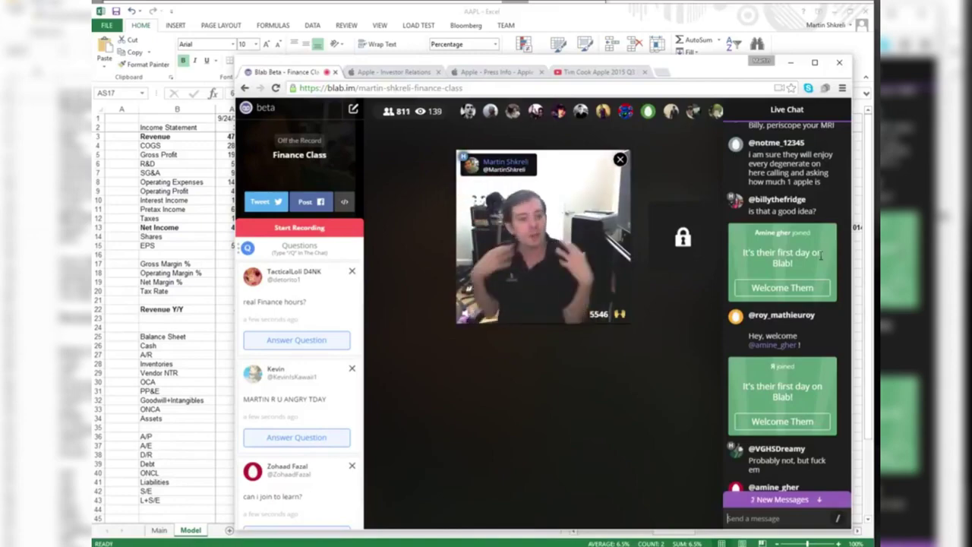
scroll(816, 256, down, 2)
key(alt+Tab)
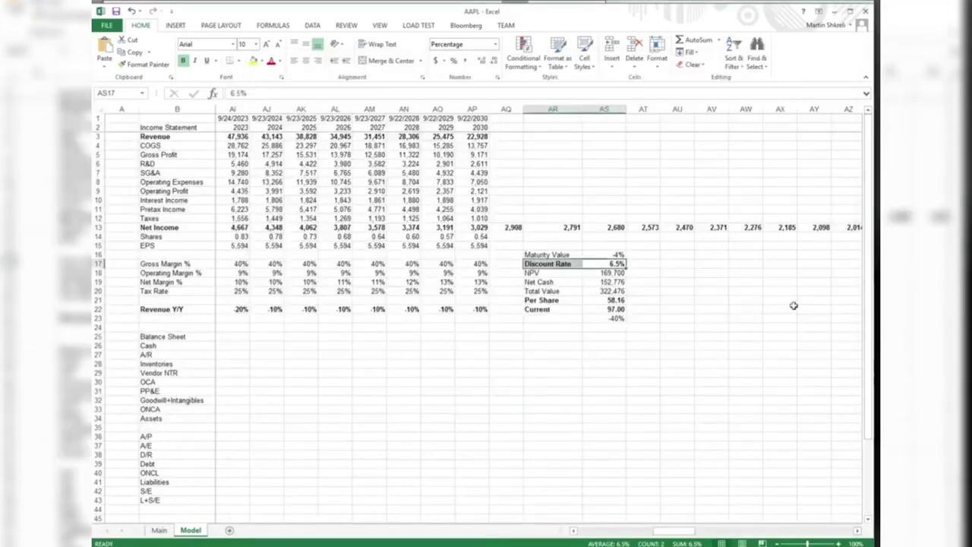
Enlarge the valuation block on the Model sheet to 190% and select the discount rate value in AS17
click(558, 262)
scroll(799, 503, up, 3)
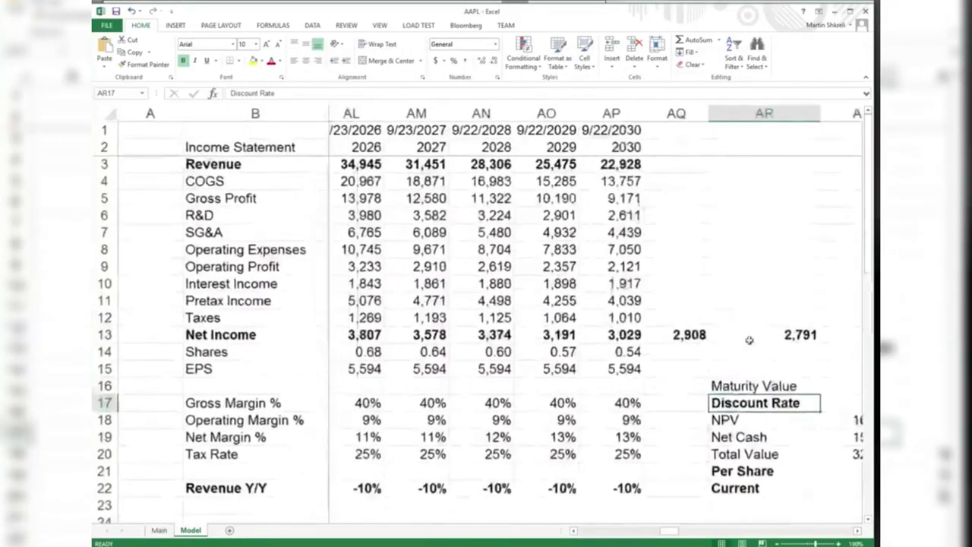
key(Right)
key(Right)
scroll(660, 293, down, 5)
scroll(690, 239, up, 4)
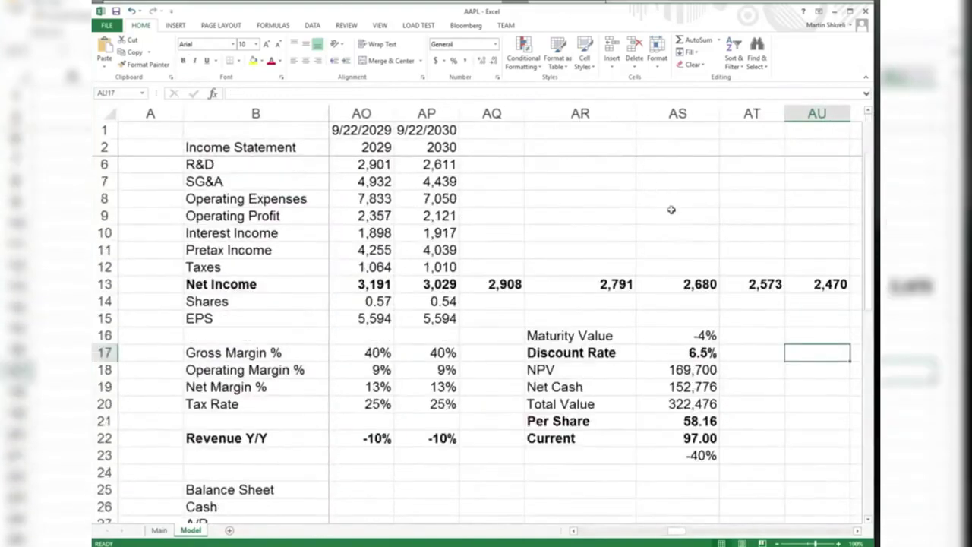
mouse_move(568, 354)
mouse_down()
mouse_move(868, 339)
mouse_move(562, 354)
mouse_up()
click(561, 354)
Check the Finance Class chat in the browser and return to the AAPL workbook in Excel
key(alt+Tab)
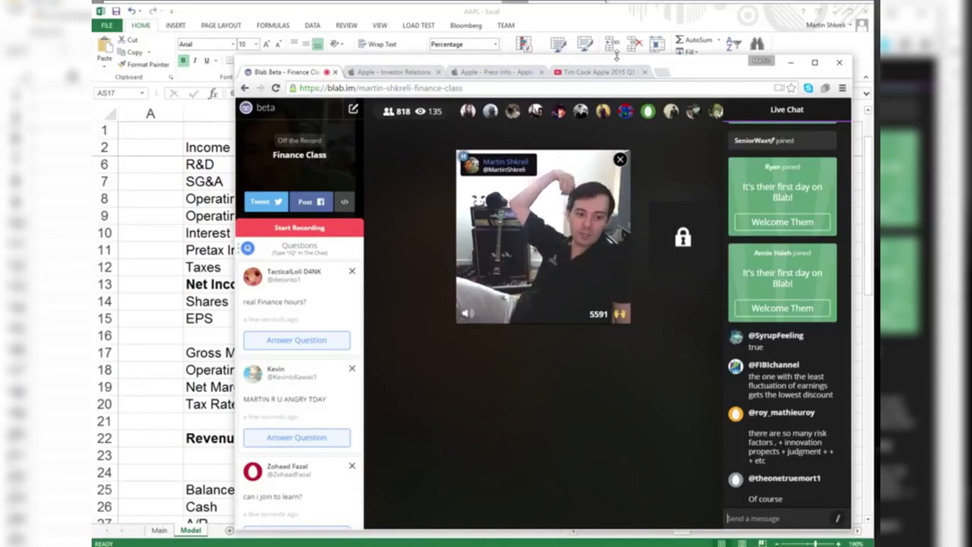
click(600, 72)
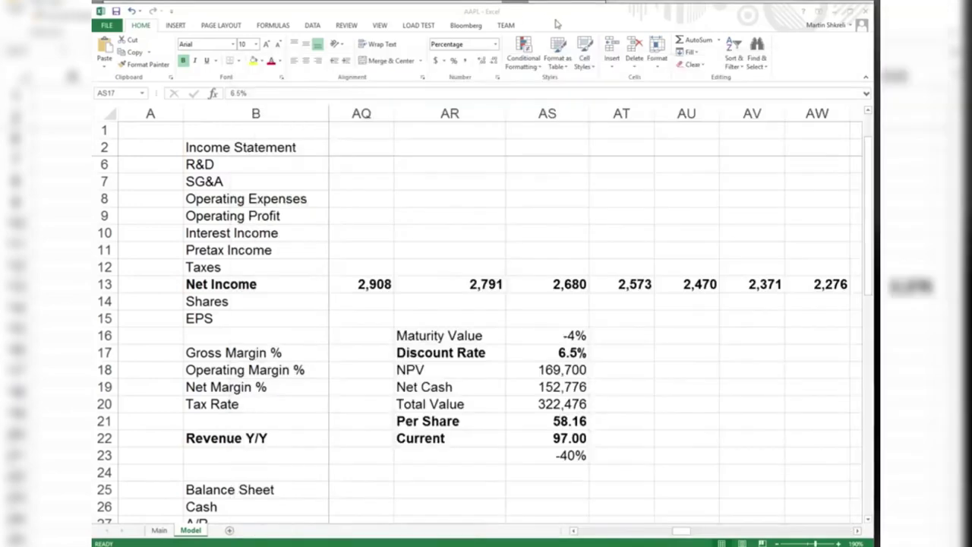
click(554, 15)
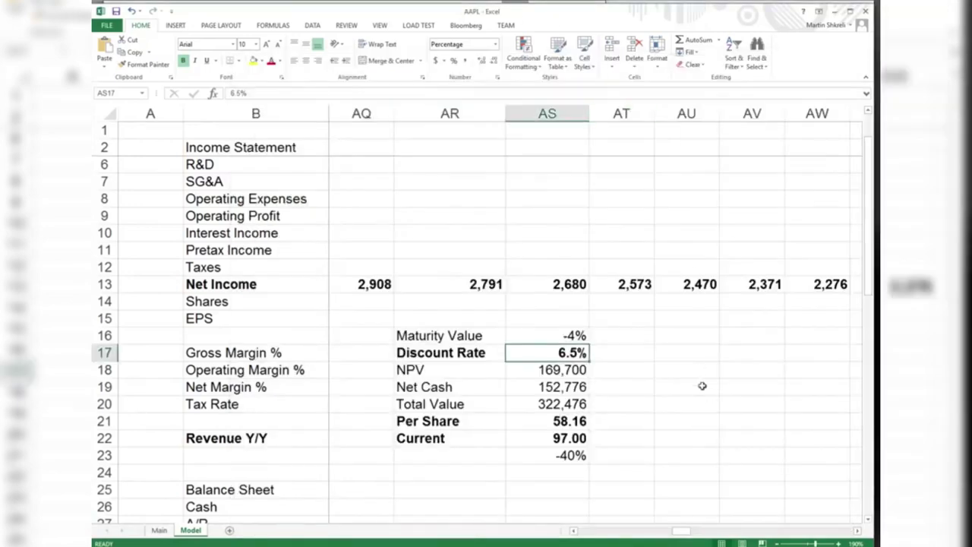
List the comparison companies Netflix, Google, Facebook and AT&T in cells AU17:AU20
click(680, 355)
text(Netflix)
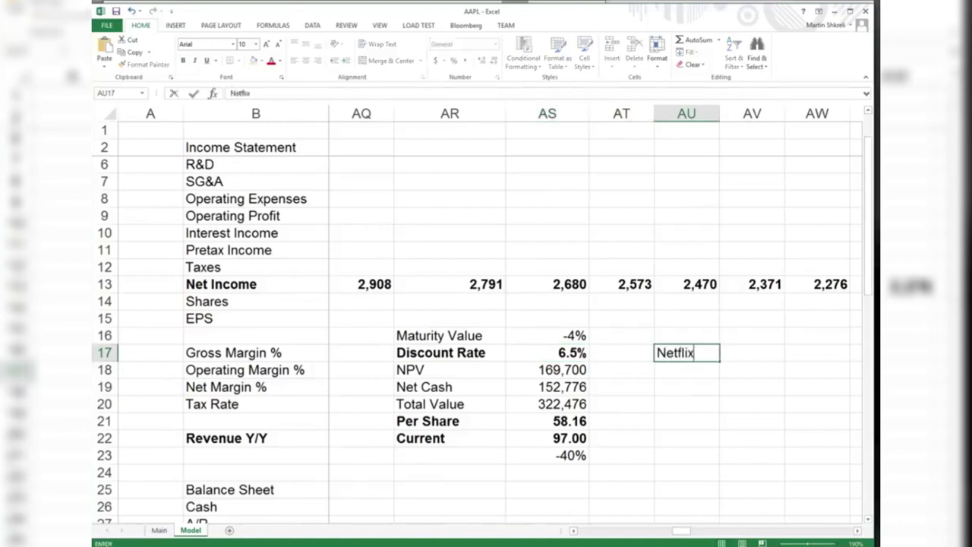
key(Return)
text(Google)
key(Return)
text(Facebook)
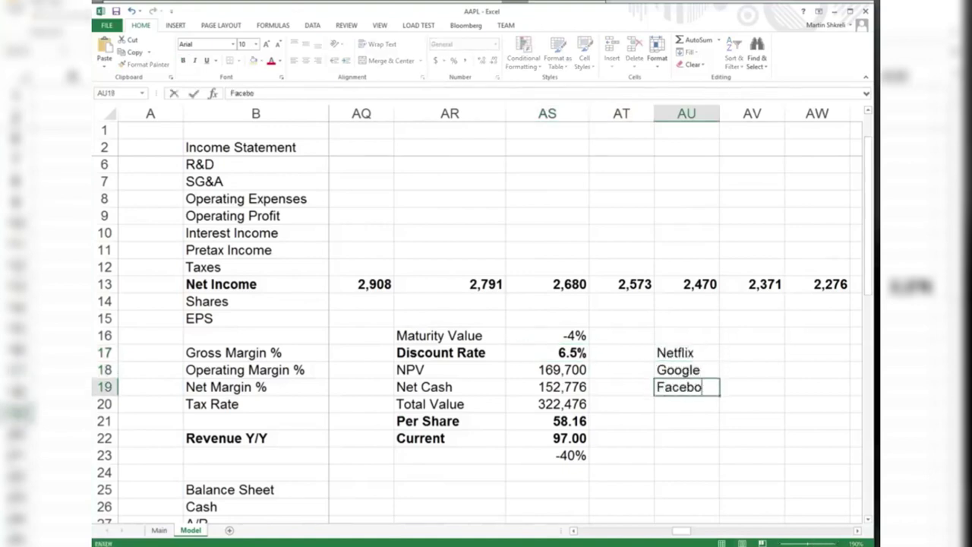
key(Return)
text(AT&T)
key(Return)
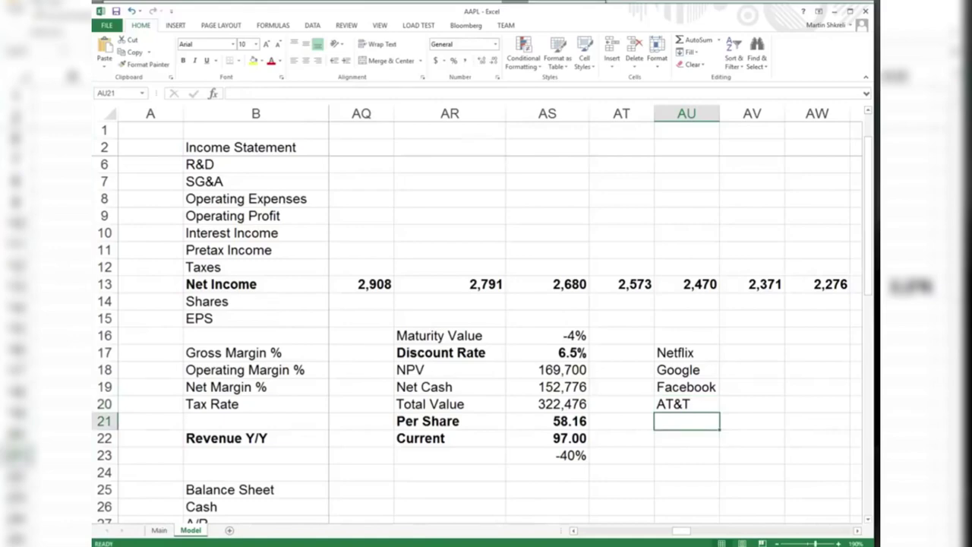
Switch to the second Bloomberg terminal window and run the RV function for AAPL Equity
key(alt+Tab)
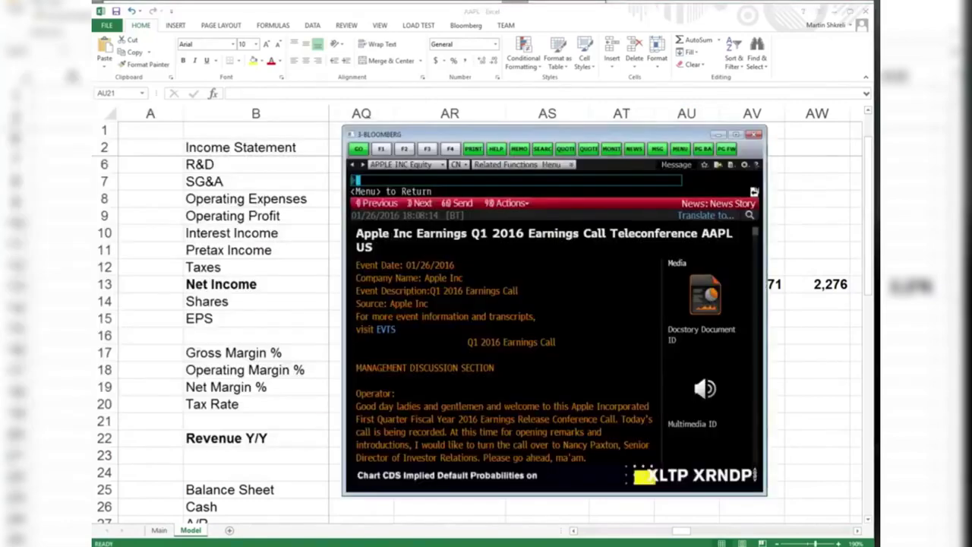
key(alt+Tab)
key(Tab)
key(Tab)
key(Tab)
key(Tab)
key(Tab)
key(Tab)
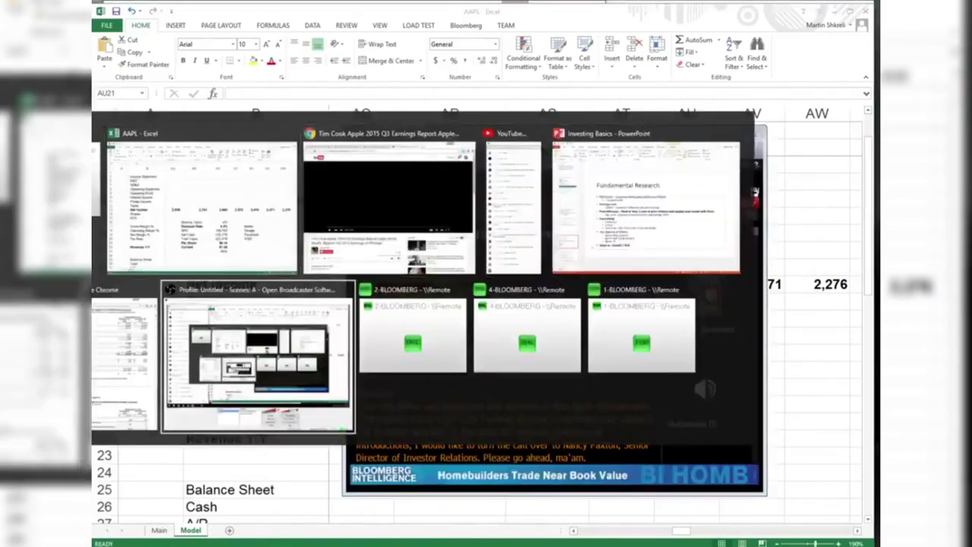
text(AAPL)
key(F8)
text(RV)
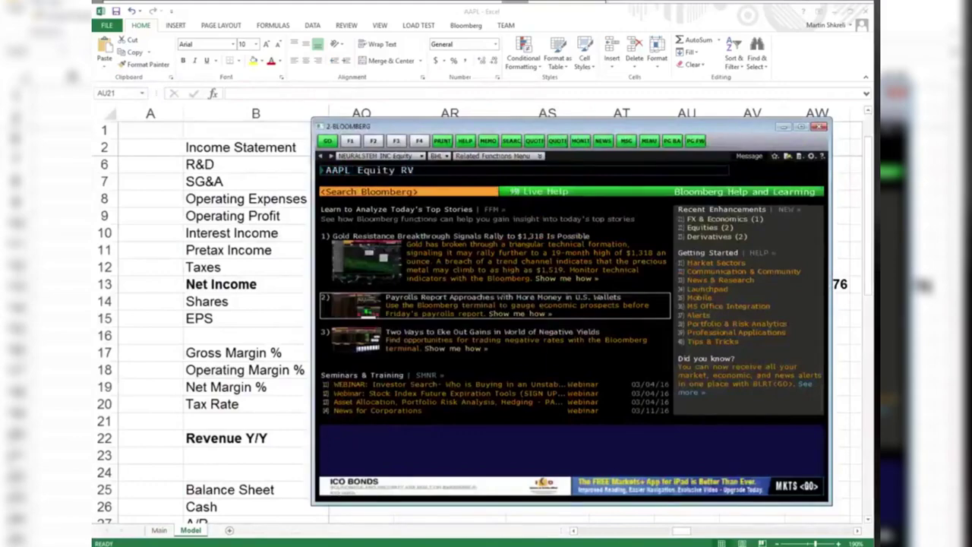
key(Return)
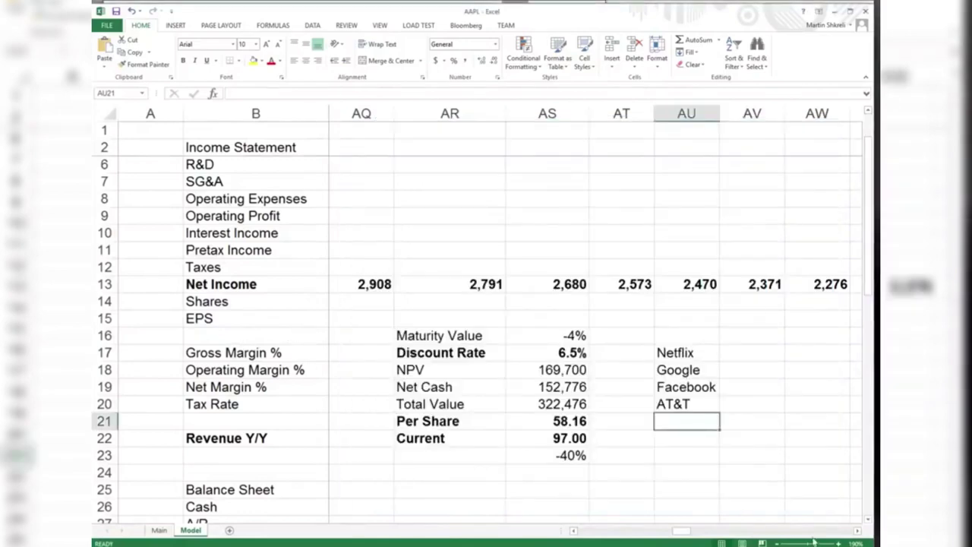
Return to the AAPL workbook in Excel and add HP and Samsung below AT&T in AU21:AU22
text(HP)
key(Return)
text(Samsung)
key(Return)
Enter IBM above Netflix in cell AU16 of the company list
key(Up)
key(Up)
key(Up)
key(Up)
key(Up)
key(Up)
key(Up)
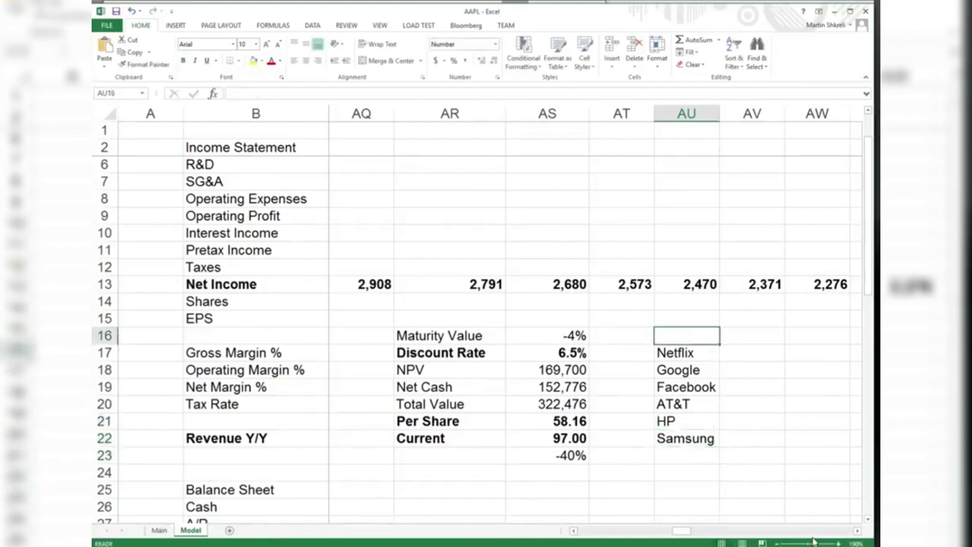
text(IBM)
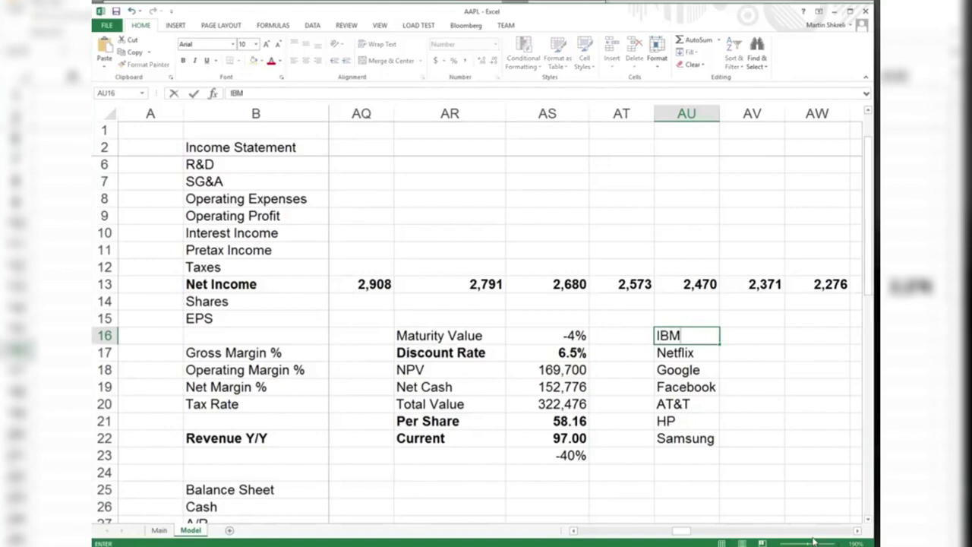
Add the heading "Discount Rates" in cell AV15, above the column beside the company names
key(Tab)
key(Up)
text(D)
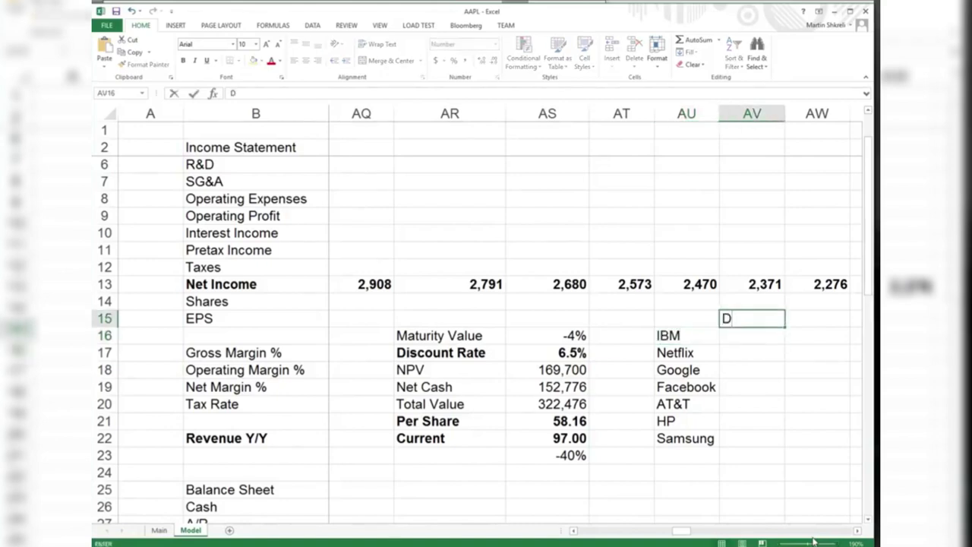
text(iscount Rates)
key(Return)
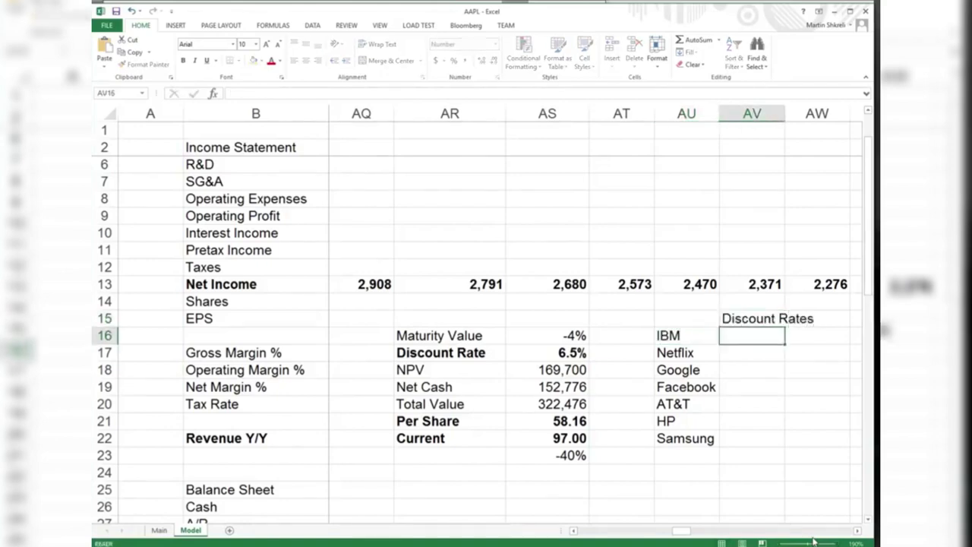
Enter a 5% discount rate for AT&T in cell AV20
key(Down)
key(Down)
key(Down)
key(Down)
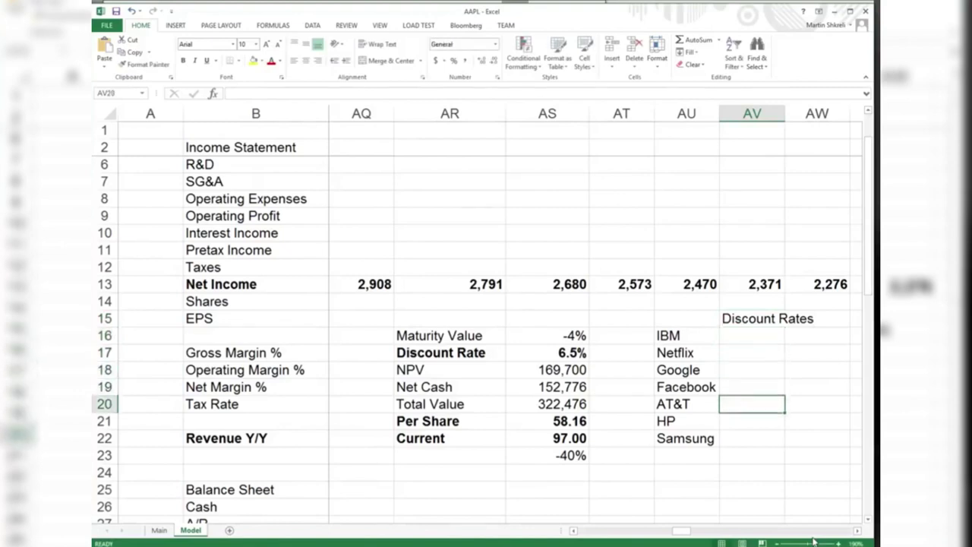
text(5%)
key(Return)
Add Microsoft below Samsung in AU23 and give it a 6% discount rate in AV23
key(Up)
key(Left)
key(Right)
key(Down)
key(Down)
key(Left)
key(Down)
text(M)
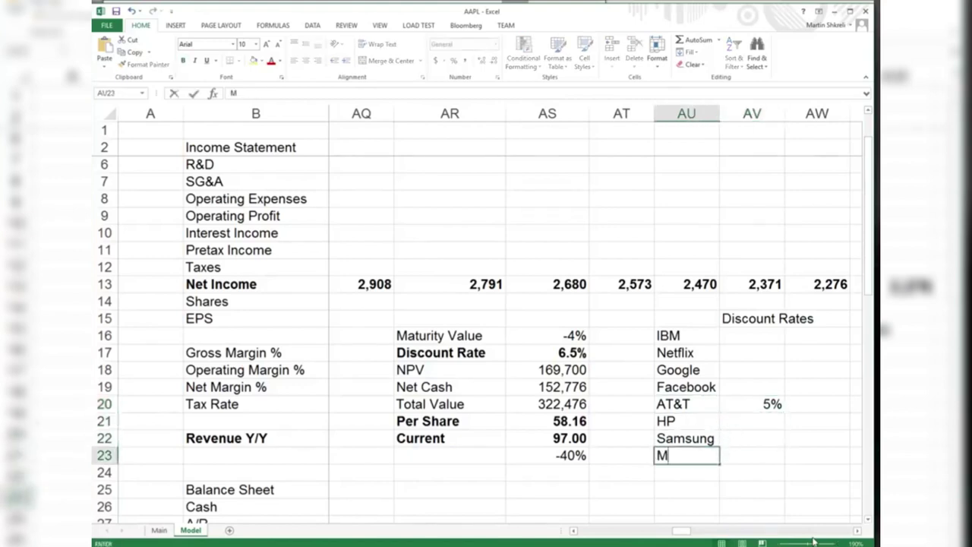
text(icrosoft)
key(Right)
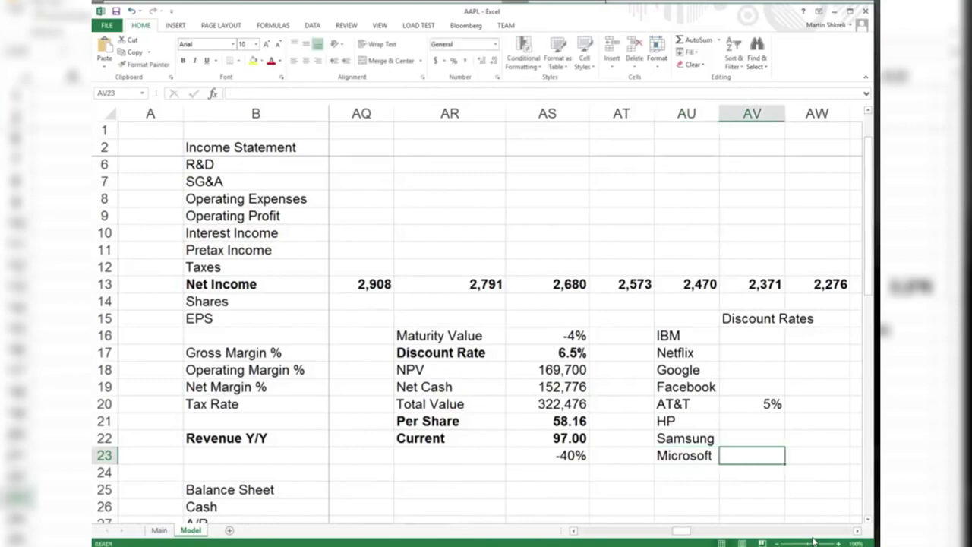
text(6%)
Enter a 7% discount rate for HP in cell AV21
key(Up)
key(Up)
key(Up)
key(Left)
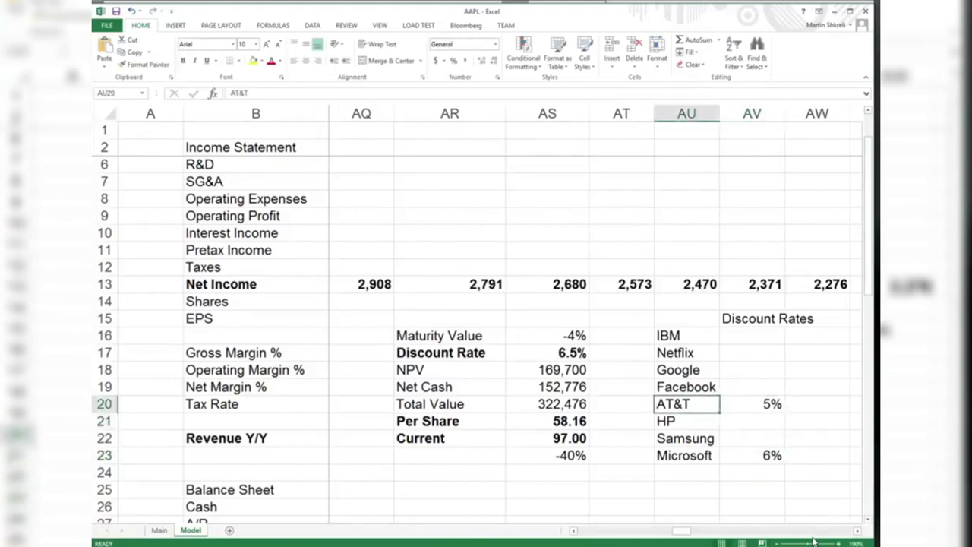
key(Right)
key(Down)
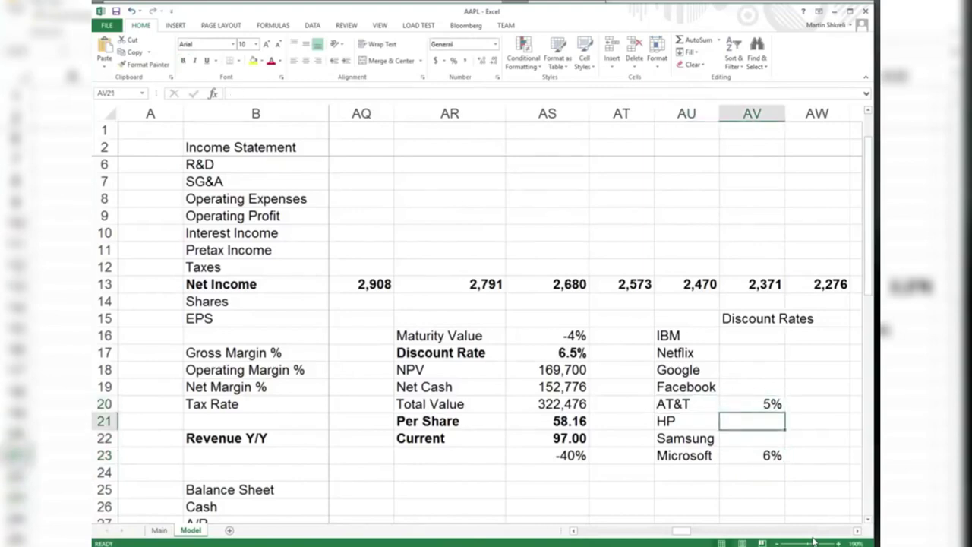
text(7%)
key(Return)
Enter discount rates of 6% for IBM and 10% for Netflix, and format the IBM rate as a percentage
key(Up)
key(Up)
key(shift+Down)
key(Up)
key(Up)
key(Up)
key(Up)
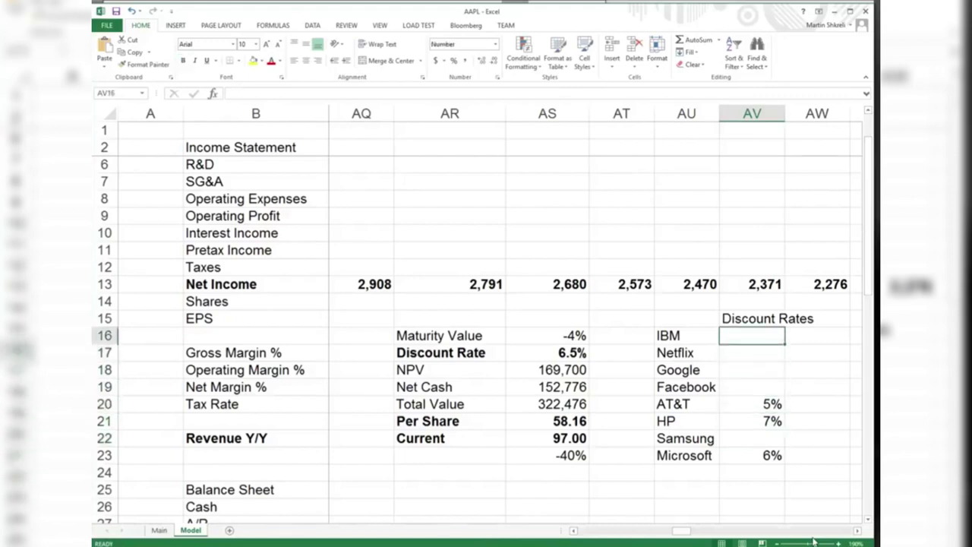
text(6%)
key(Return)
text(1)
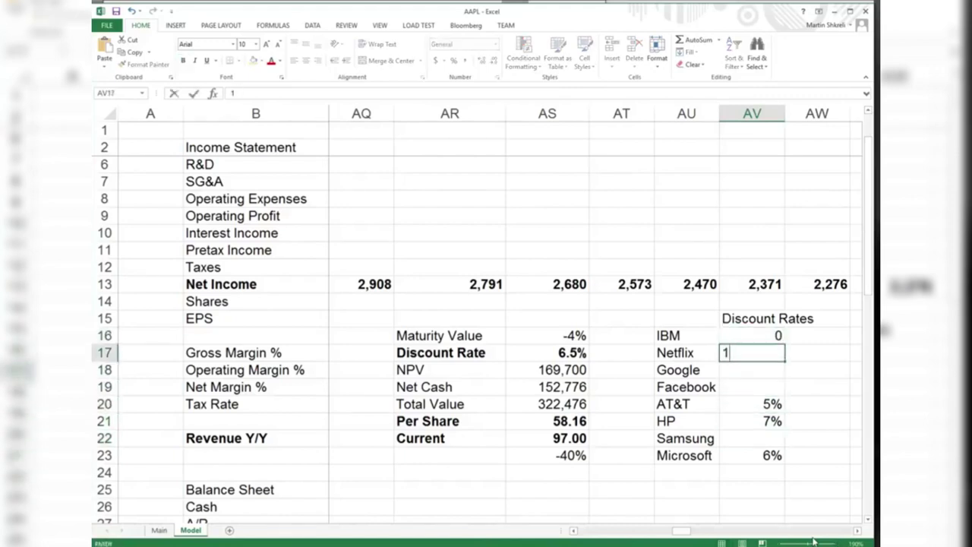
text(0%)
key(Return)
key(Up)
key(Up)
key(ctrl+shift+5)
Enter a 6% discount rate for Google in cell AV18
key(Down)
key(Down)
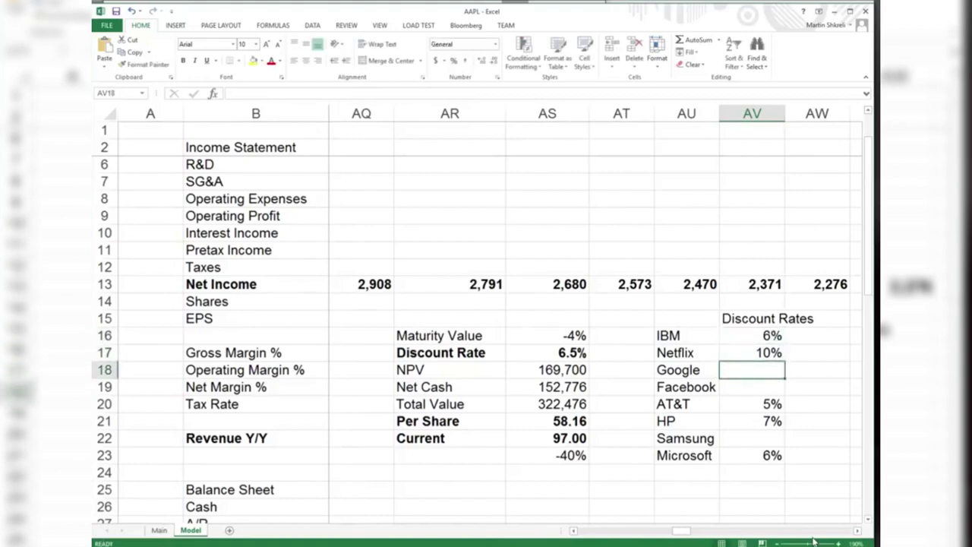
text(6%)
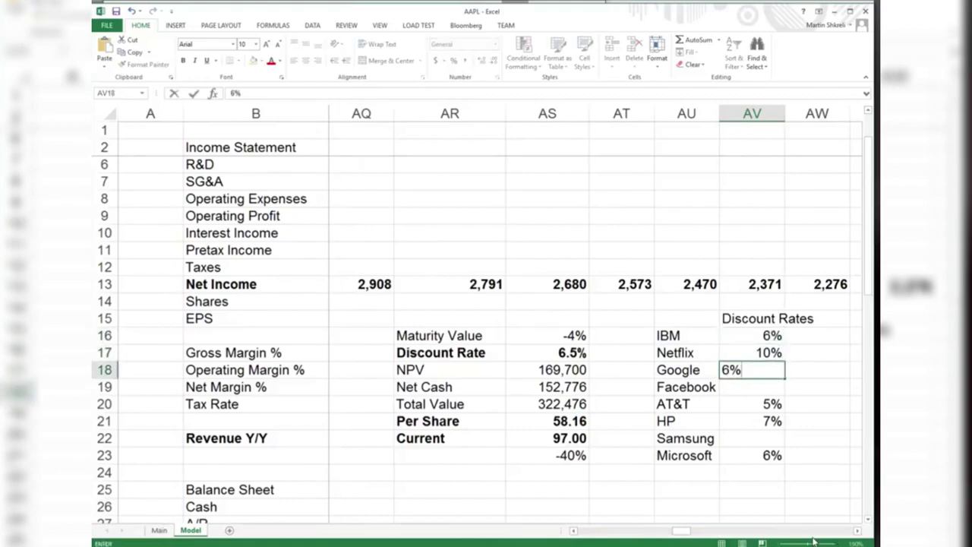
key(Return)
Enter an 8% discount rate for Facebook in cell AV19
key(Up)
key(Up)
key(Up)
key(Up)
key(Down)
key(Down)
key(Down)
key(Left)
key(Right)
key(Left)
key(Down)
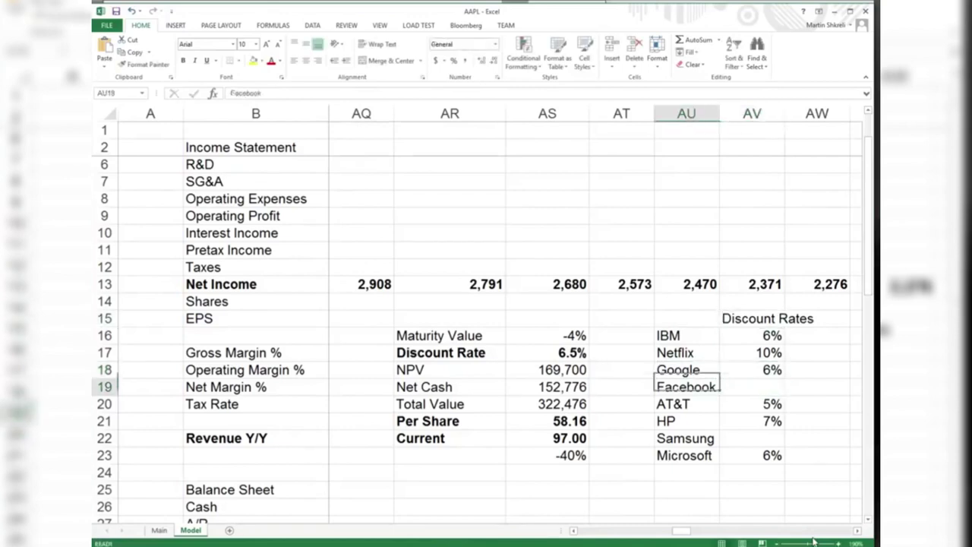
key(Right)
text(8%)
key(Return)
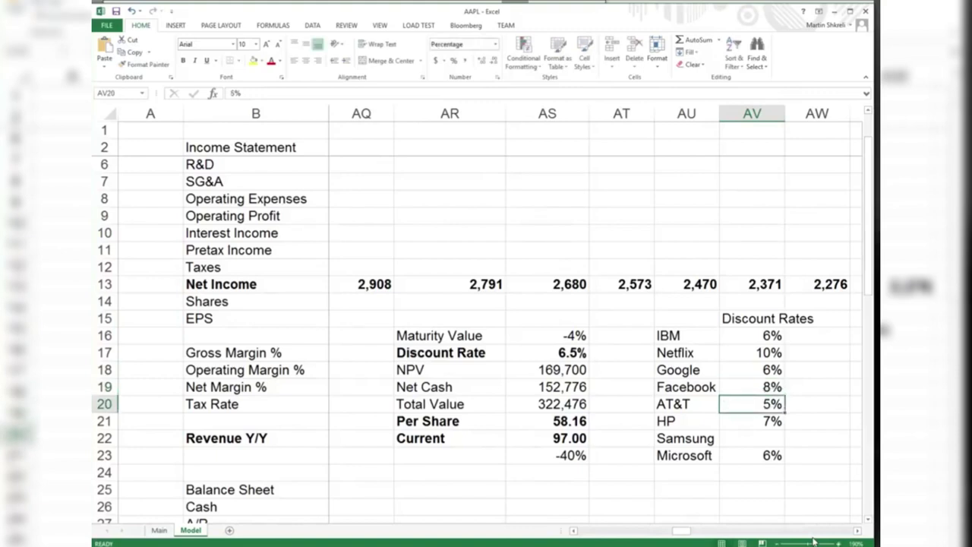
Enter a 6% discount rate for Samsung in cell AV22
key(Down)
key(Down)
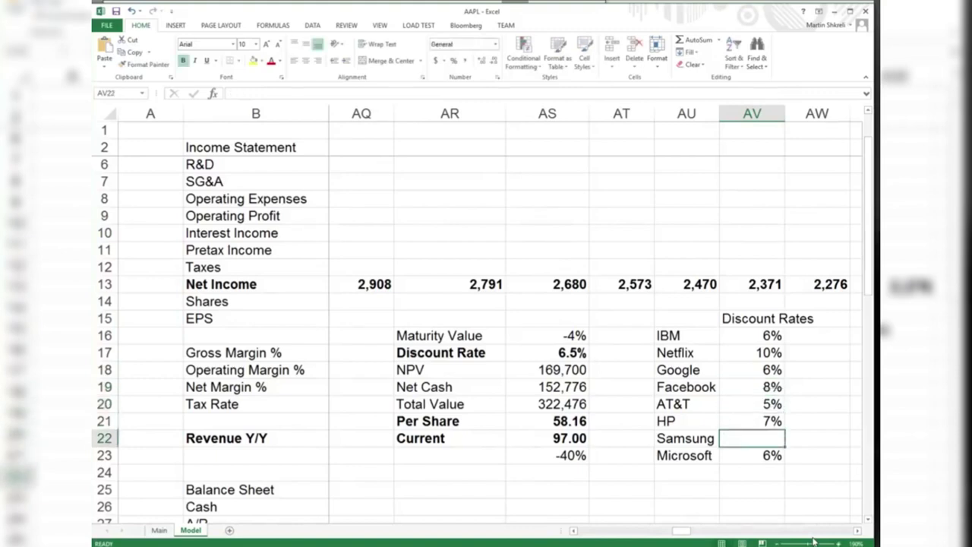
text(6%)
key(Return)
key(Up)
key(Down)
key(ctrl+Up)
key(ctrl+Down)
key(ctrl+Up)
key(ctrl+Down)
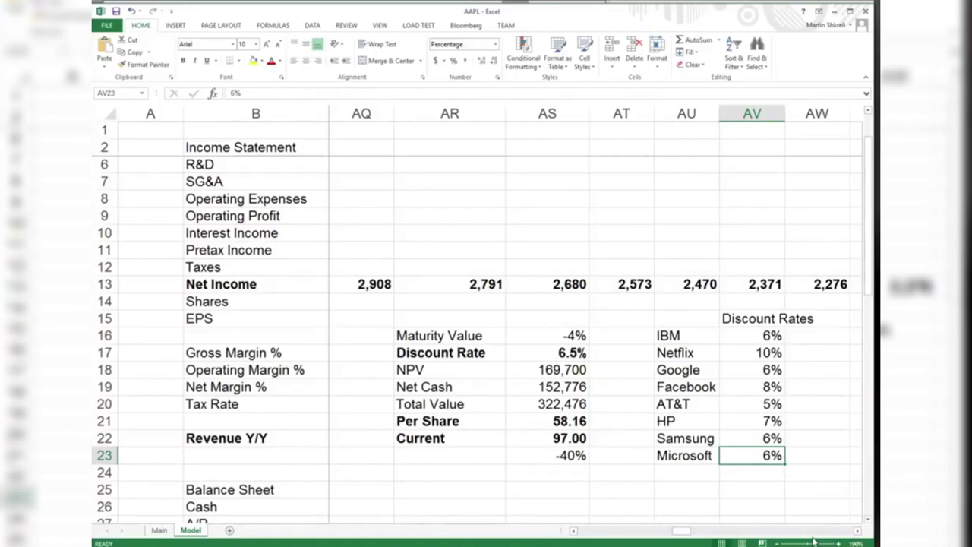
key(Left)
key(Left)
key(Left)
key(Left)
key(Left)
key(Left)
key(Left)
key(Left)
key(Left)
key(Left)
key(Left)
key(Left)
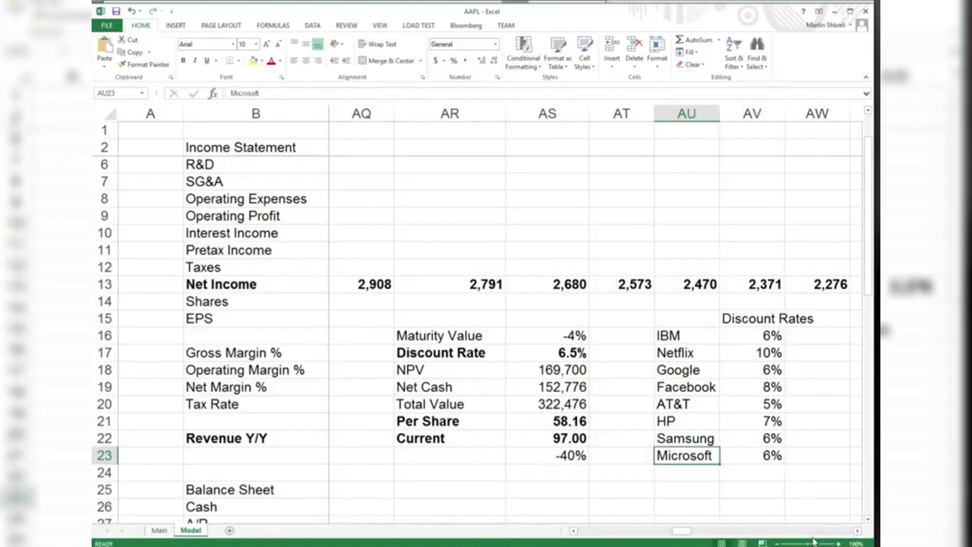
Examine the projected net income in row 13 of the model across the years 2020 to 2030
key(Up)
key(Up)
key(Up)
key(Right)
key(Right)
key(Right)
key(Right)
key(Right)
key(Right)
key(Right)
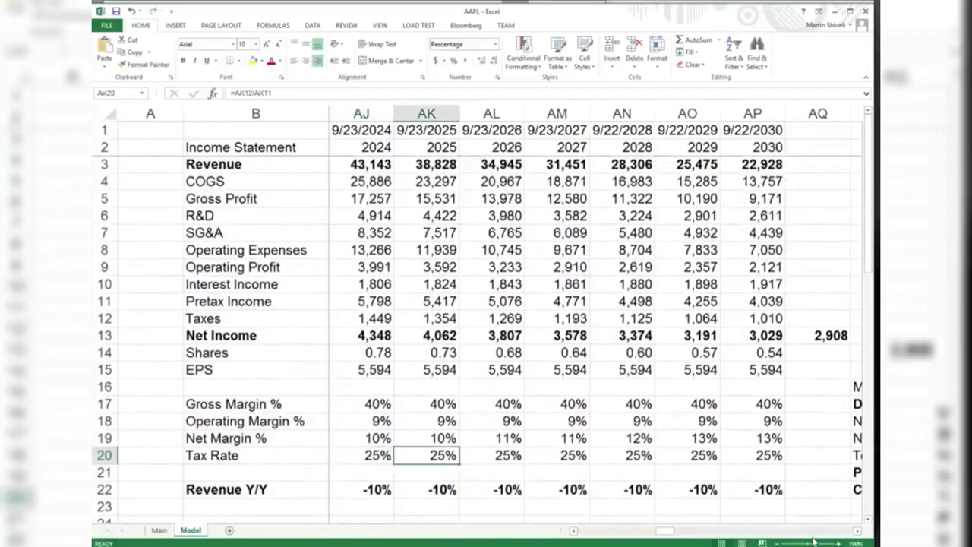
key(Up)
key(Up)
key(Up)
key(Up)
key(Up)
key(Left)
key(Up)
key(Up)
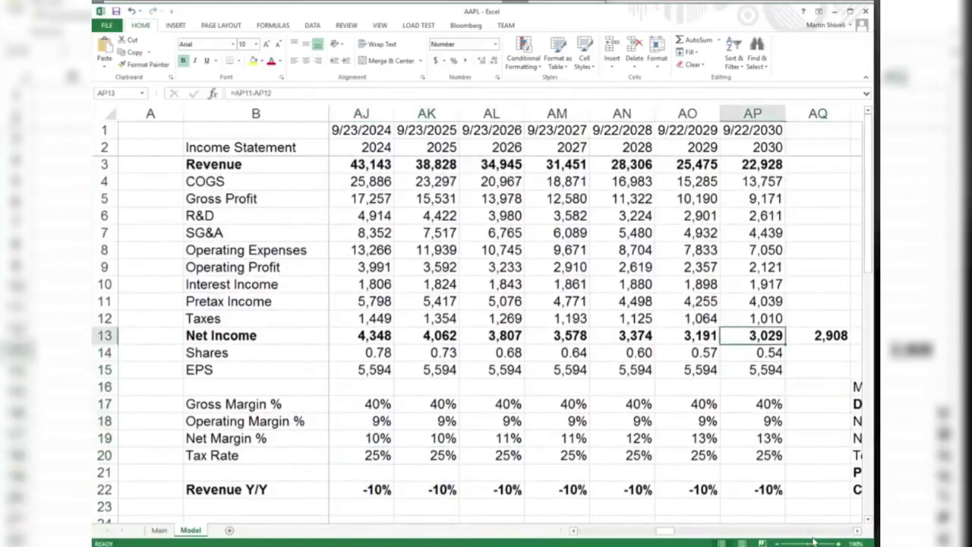
key(Left)
key(Left)
key(Left)
key(Left)
key(Left)
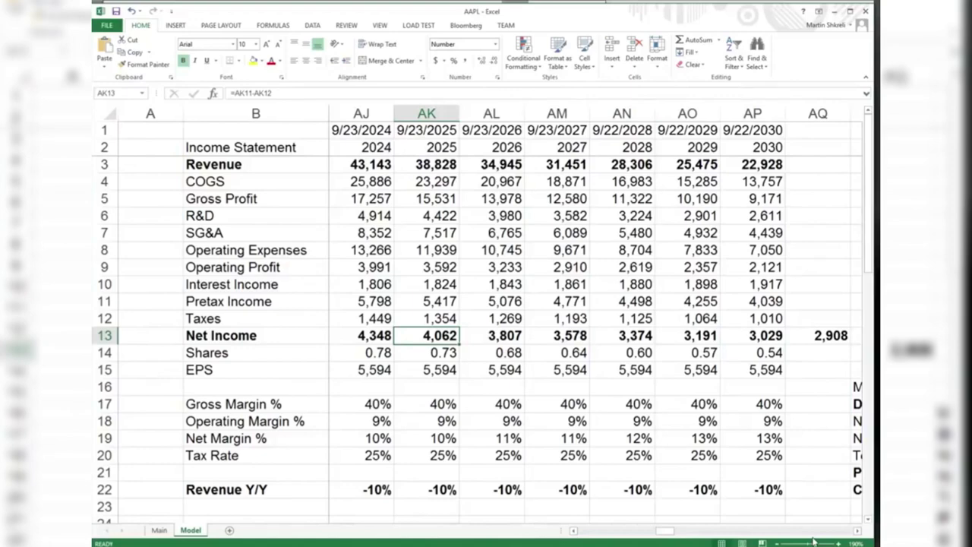
key(Left)
key(Left)
key(Left)
key(Left)
key(Left)
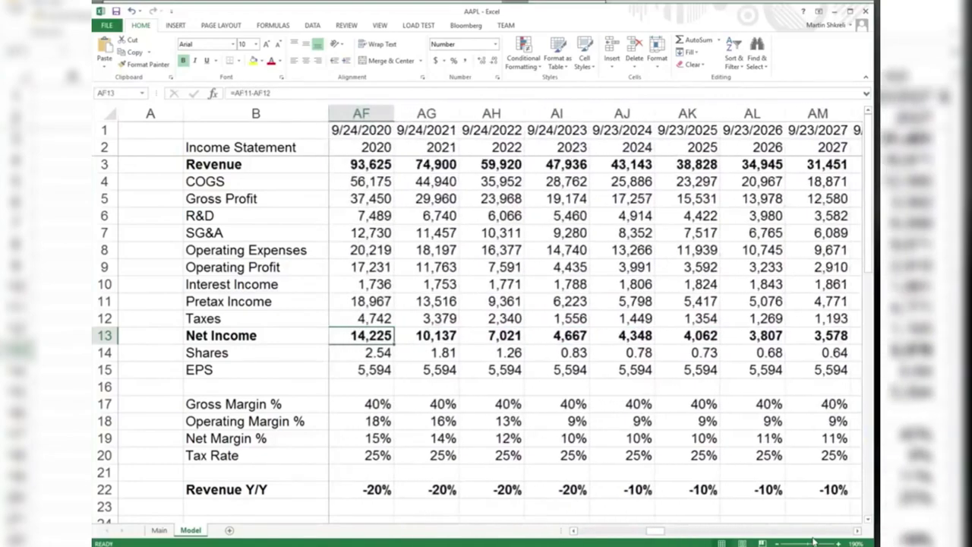
key(Right)
key(Right)
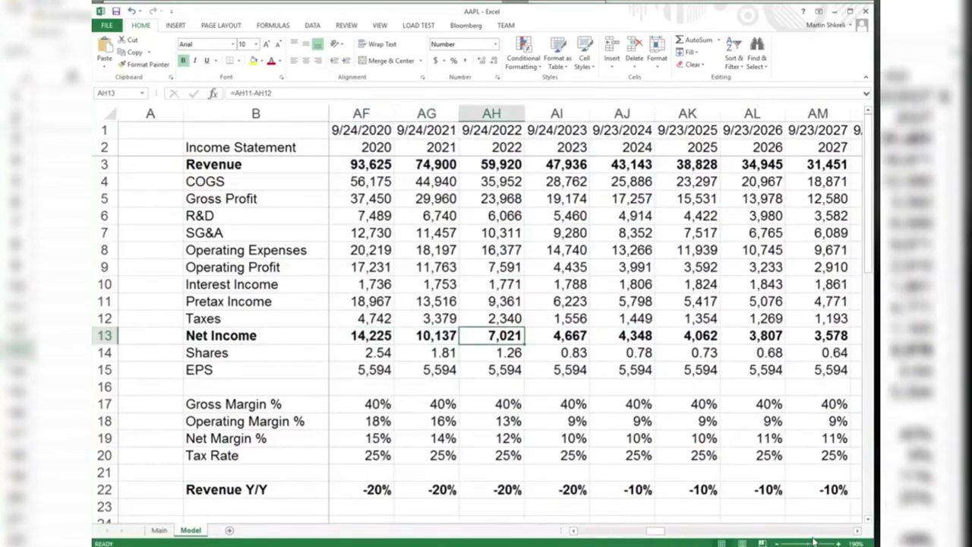
Examine how the net income row extends beyond 2030 in the long-range forecast columns
key(ctrl+Right)
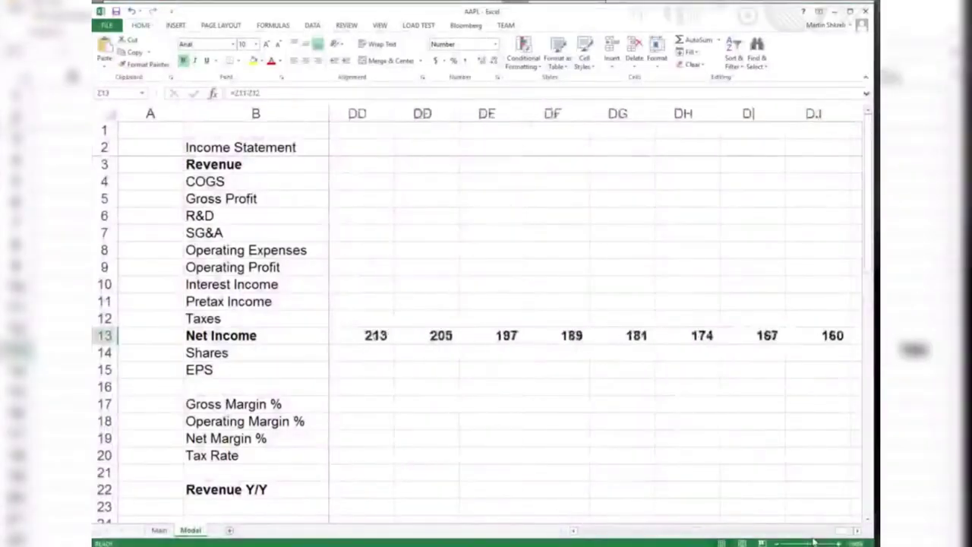
key(ctrl+Left)
key(Right)
key(Right)
key(Right)
key(Right)
key(Right)
key(Right)
key(Right)
key(Right)
key(Right)
key(Right)
key(Right)
key(Right)
key(Right)
key(Right)
key(Right)
key(Right)
key(Right)
key(Right)
key(Right)
key(Right)
key(Left)
key(Left)
key(Left)
key(Left)
key(Left)
key(Left)
key(Left)
key(Left)
key(Left)
key(Left)
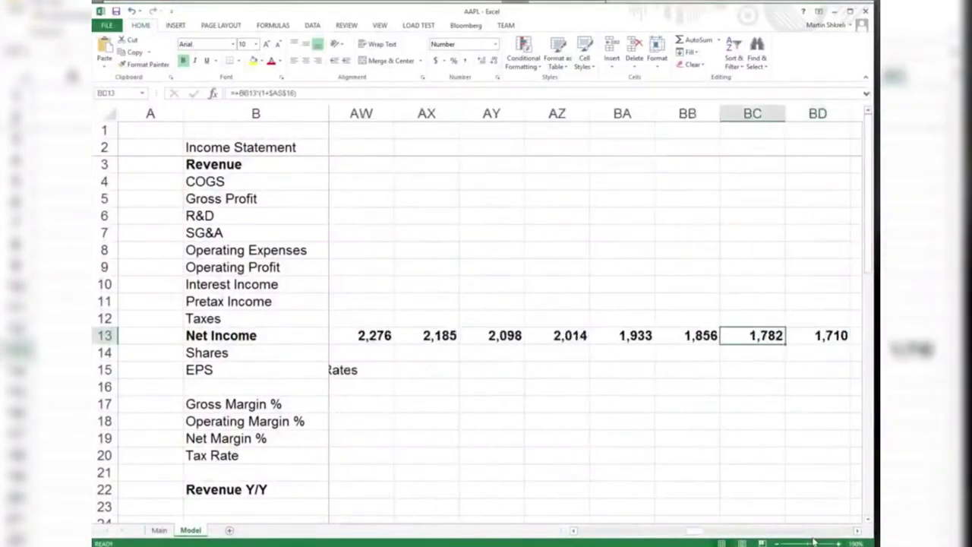
Review the discount rates table in AU15:AV24 of the Excel model
scroll(460, 382, down, 4)
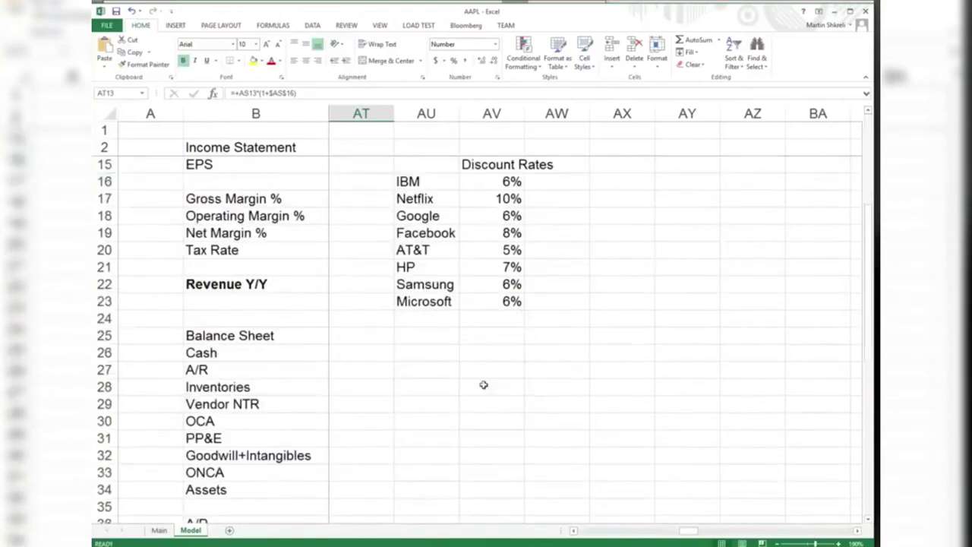
scroll(486, 402, up, 2)
mouse_move(498, 412)
mouse_down()
mouse_move(469, 254)
mouse_move(418, 261)
mouse_move(499, 423)
mouse_up()
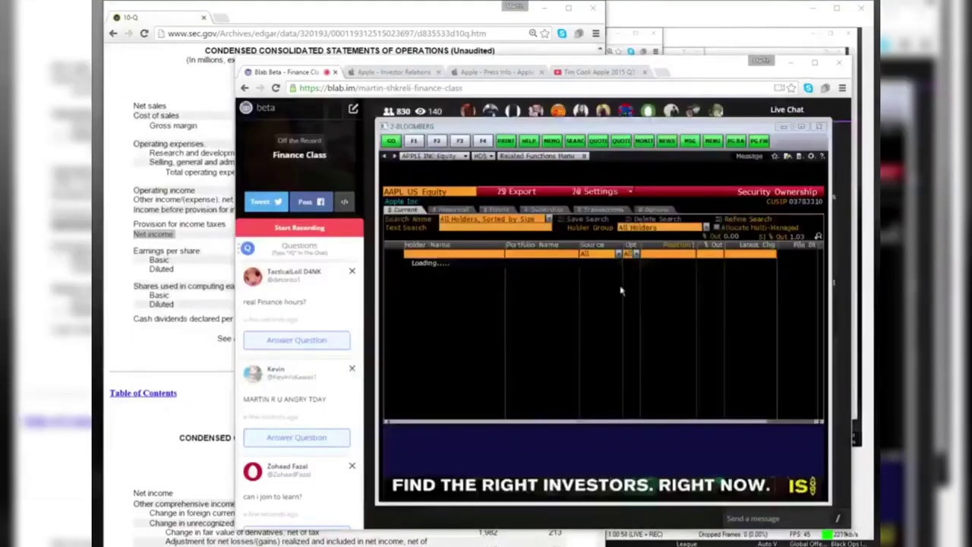
key(alt+Tab)
drag(574, 131, 198, 105)
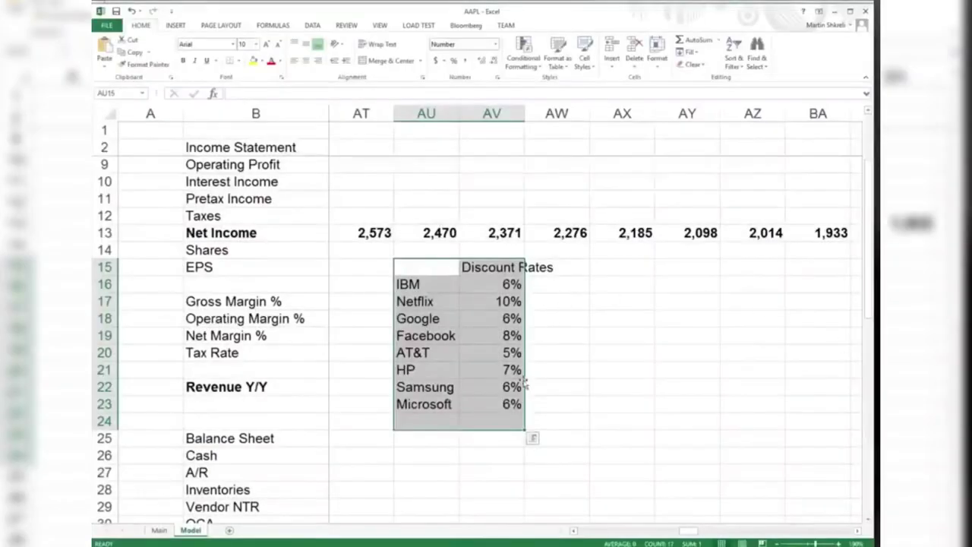
click(488, 400)
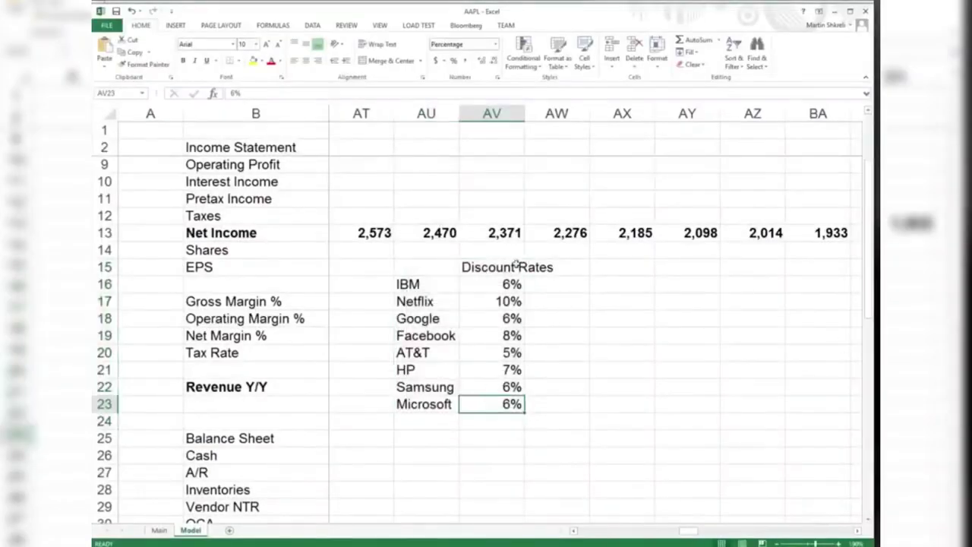
Right-align the Discount Rates heading in cell AV15
click(519, 265)
click(317, 61)
click(555, 385)
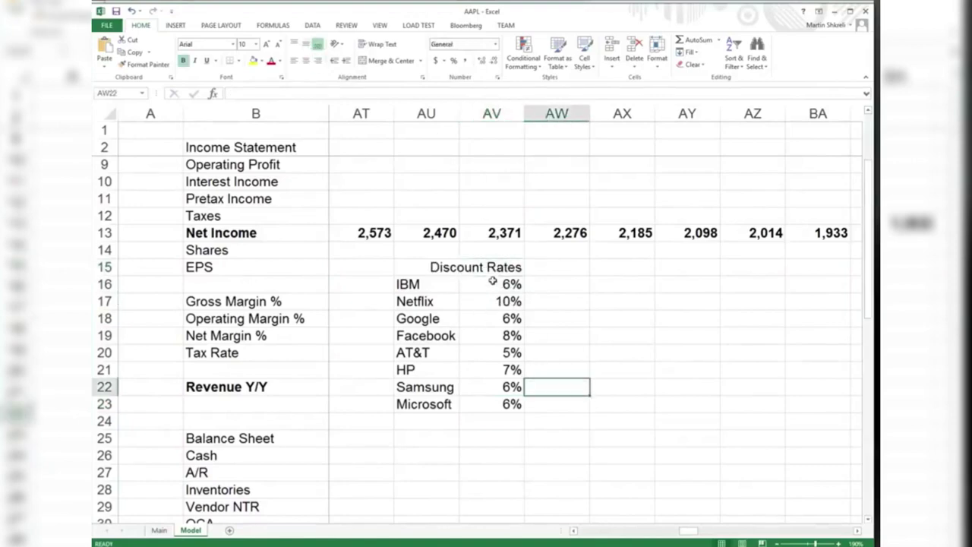
Try discount rates of 10% for IBM and 4% for Netflix in the comparison table
click(491, 282)
text(10)
key(Return)
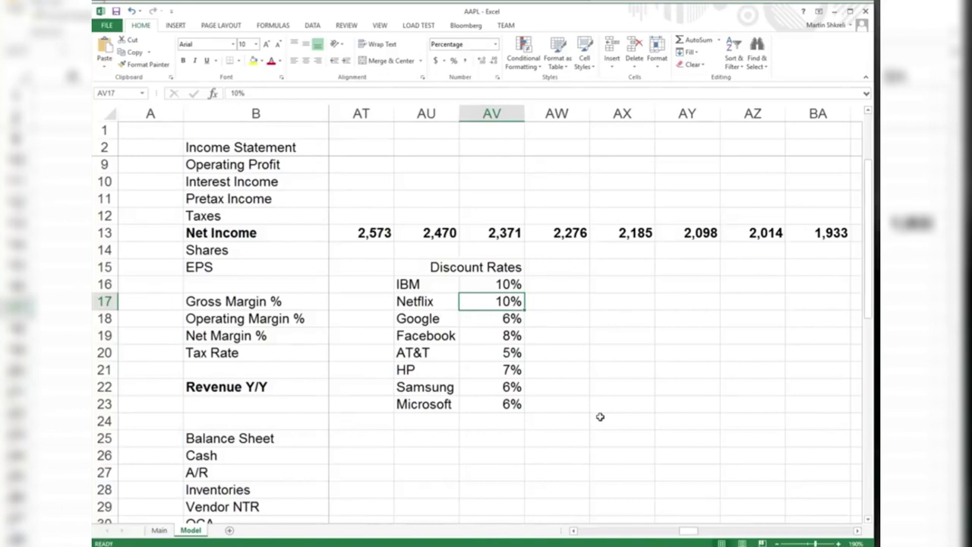
text(3)
key(Return)
key(Up)
text(4)
key(Return)
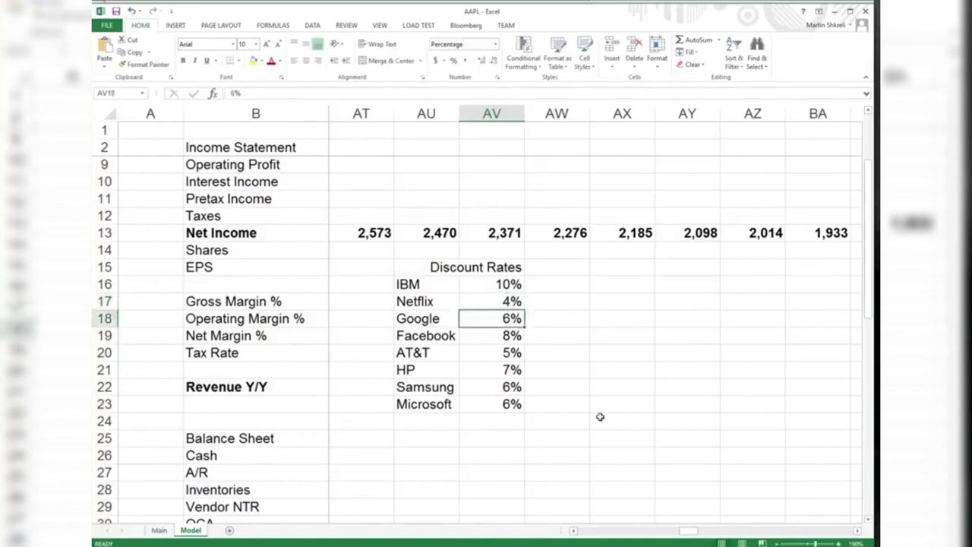
Undo the trial changes to the IBM and Netflix discount rates
key(Up)
key(Up)
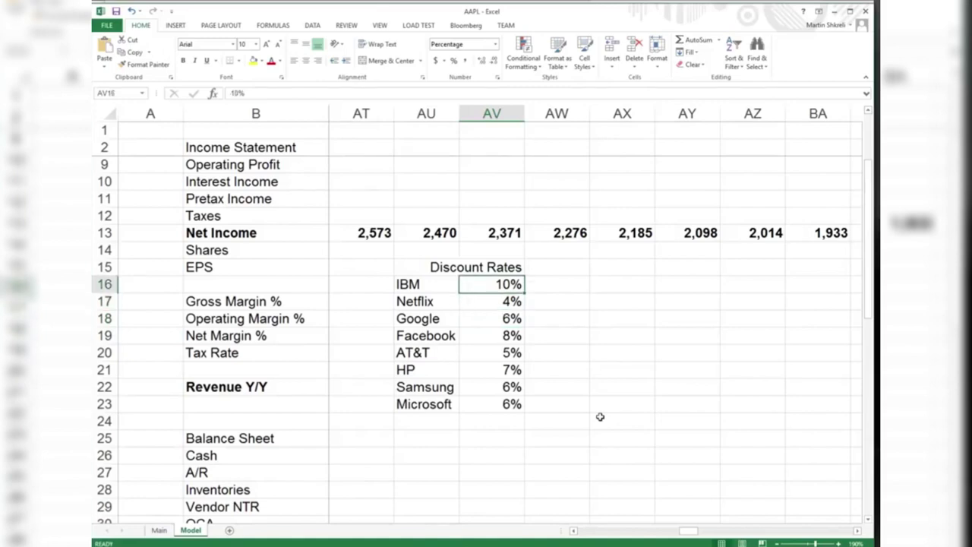
key(Down)
key(ctrl+d)
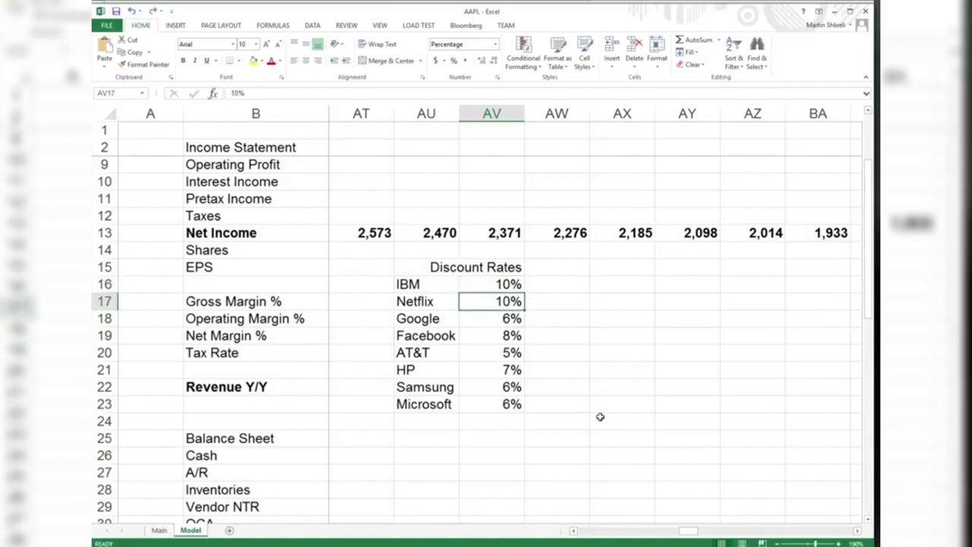
key(ctrl+z)
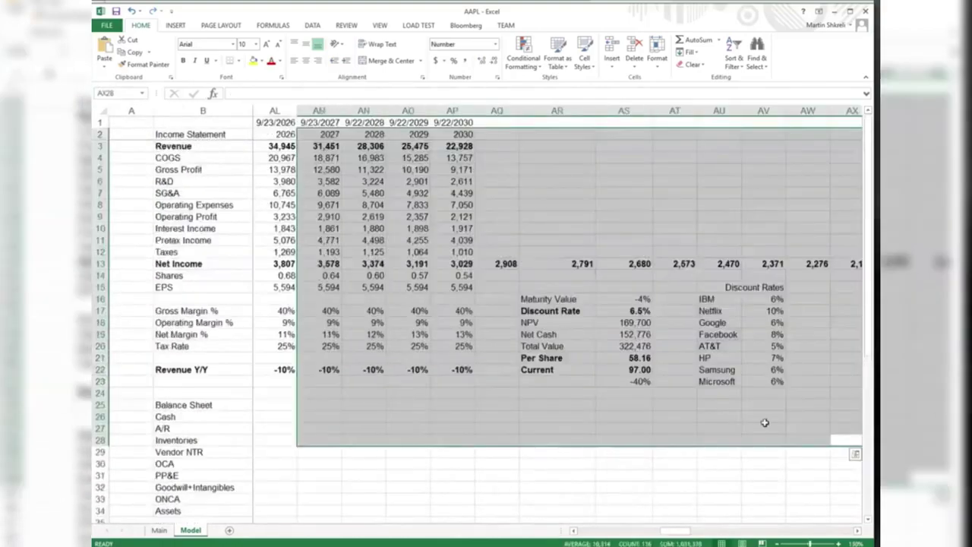
click(764, 419)
scroll(483, 250, down, 1)
drag(655, 375, 727, 120)
scroll(727, 276, down, 1)
drag(540, 327, 558, 124)
click(625, 219)
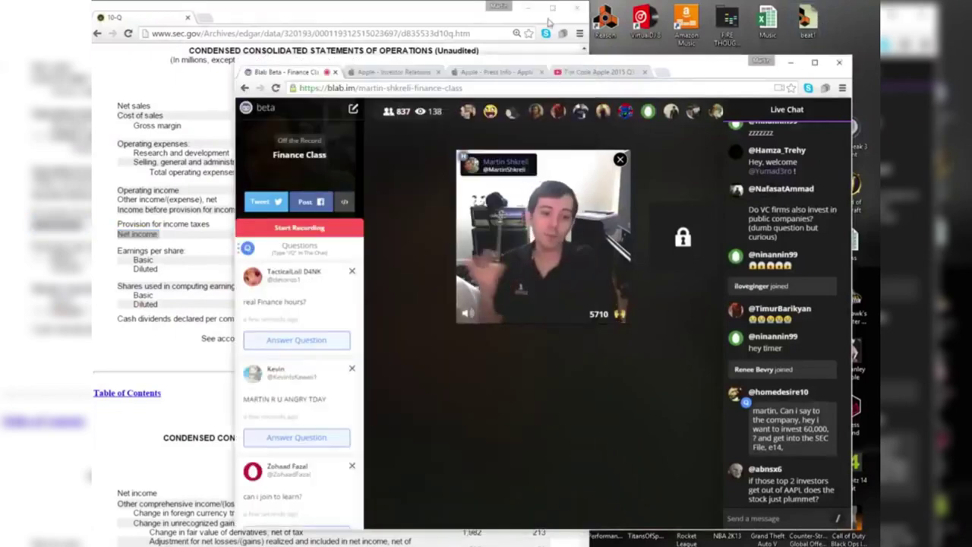
Reposition the Blab Finance Class browser window and increase its height
drag(693, 43, 724, 20)
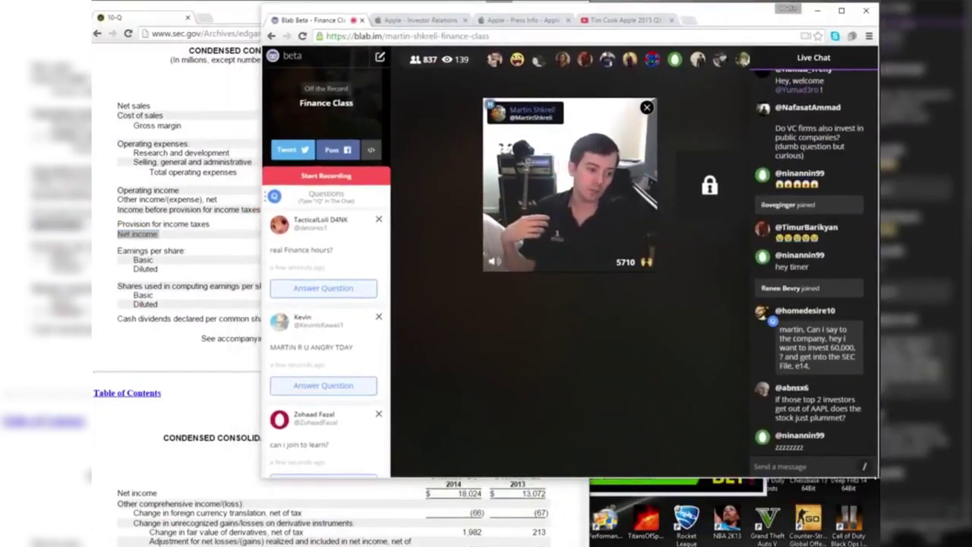
drag(878, 477, 879, 546)
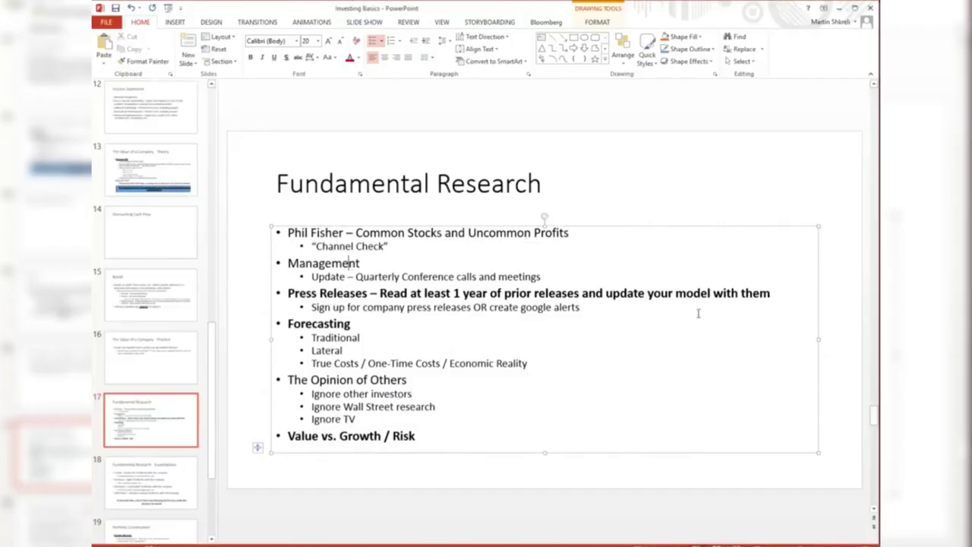
Review the Press Releases bullet and its sub-point on the Fundamental Research slide in PowerPoint
drag(601, 310, 263, 292)
click(631, 354)
drag(593, 309, 290, 294)
click(642, 431)
Switch to the AAPL workbook in Excel and enter iPhone in cell B2 of the Main sheet
key(alt+Tab)
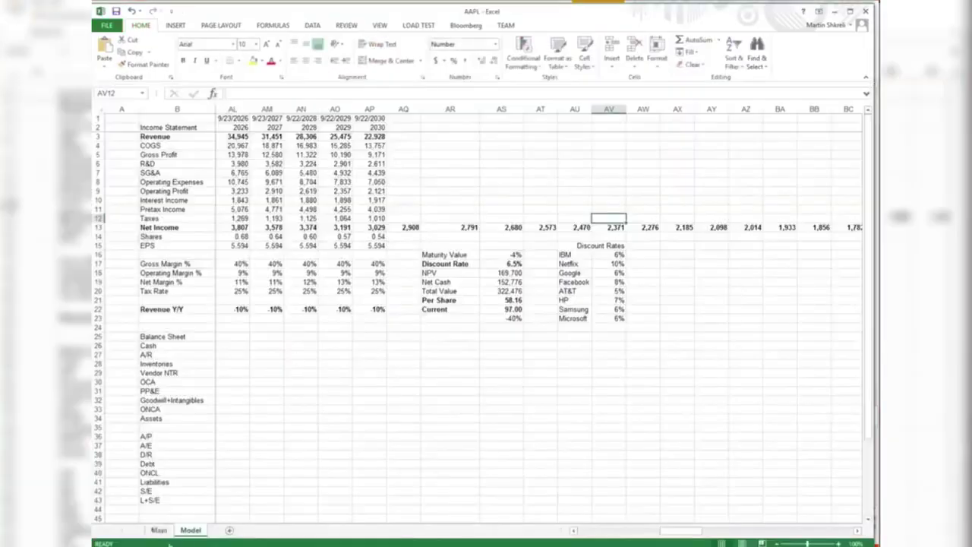
click(159, 529)
click(161, 135)
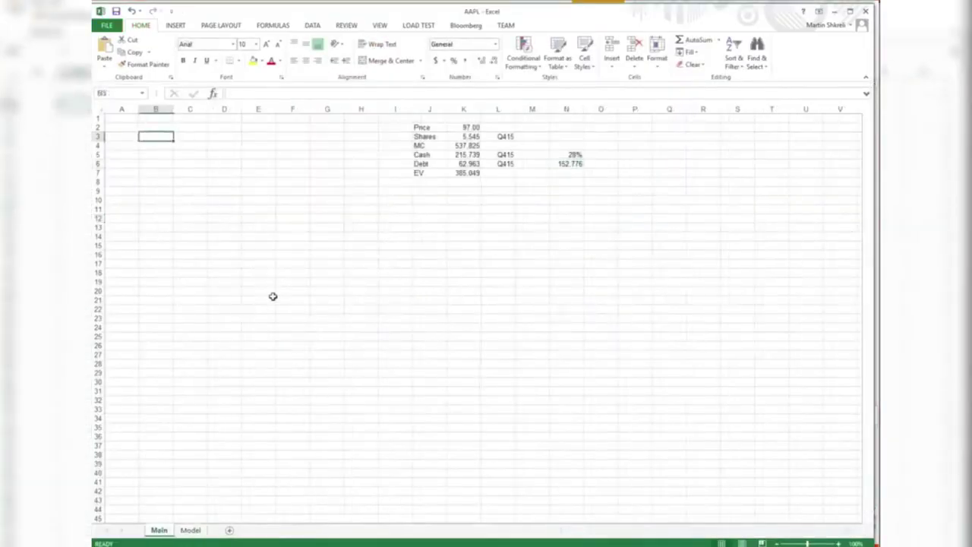
text(iPhones)
key(Return)
key(Up)
key(ctrl+x)
key(Up)
key(ctrl+v)
key(F2)
key(BackSpace)
key(Return)
Add iPad and iTunes below iPhone in cells B3 and B4
text(iPad)
key(Return)
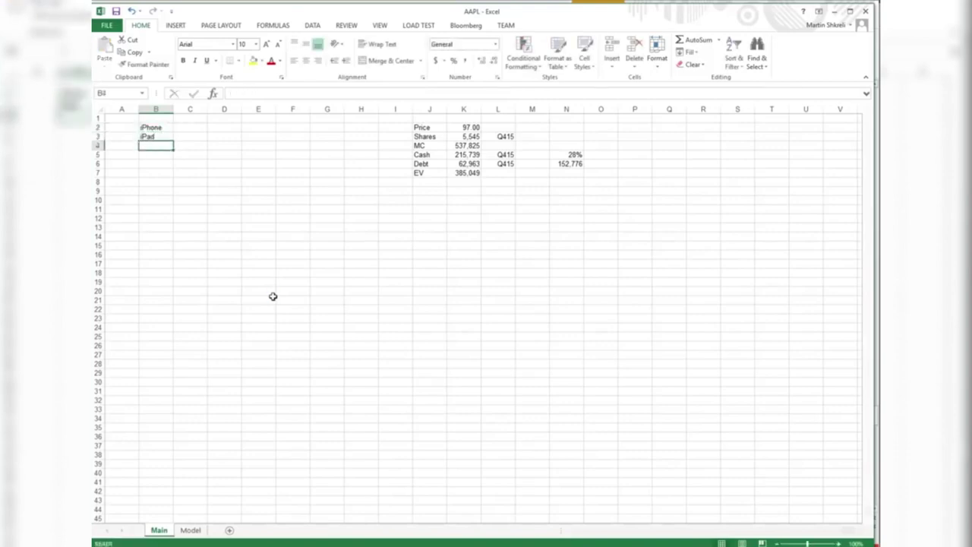
text(iTunes)
key(Return)
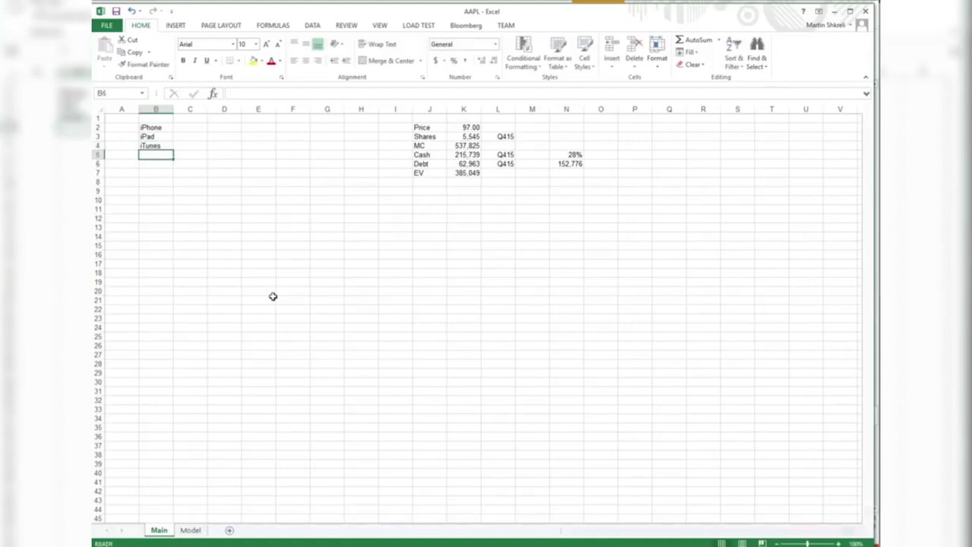
List the possible future products iCar?, Video Games? and Reality TV? in cells B7 to B9
key(Return)
key(Return)
text(iCar?)
key(Return)
key(Up)
key(Up)
key(Down)
key(Down)
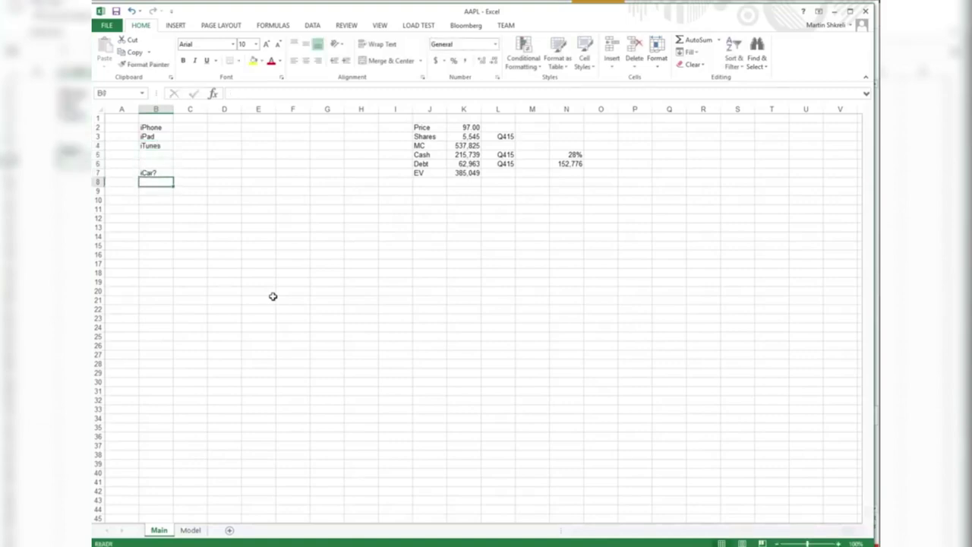
text(Video Games?)
key(Return)
text(Reality TV?)
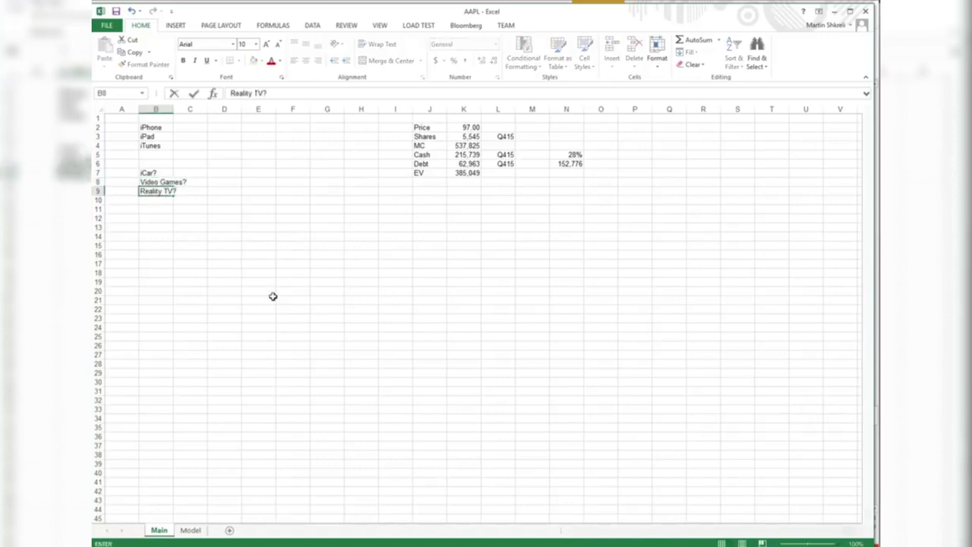
key(Return)
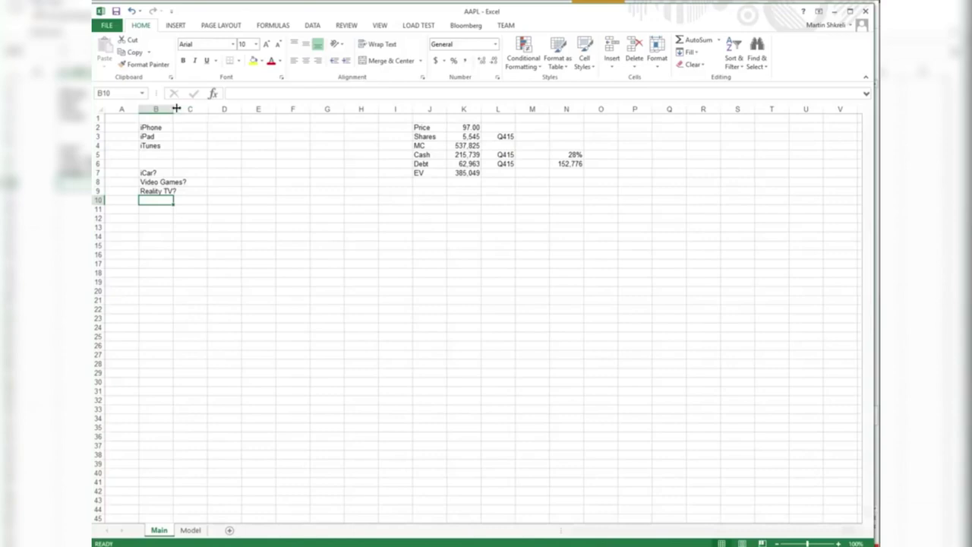
Widen column B and move the iPhone, iPad and iTunes entries down one row to B3:B5
drag(173, 107, 300, 215)
key(ctrl+c)
click(170, 136)
key(ctrl+v)
click(236, 155)
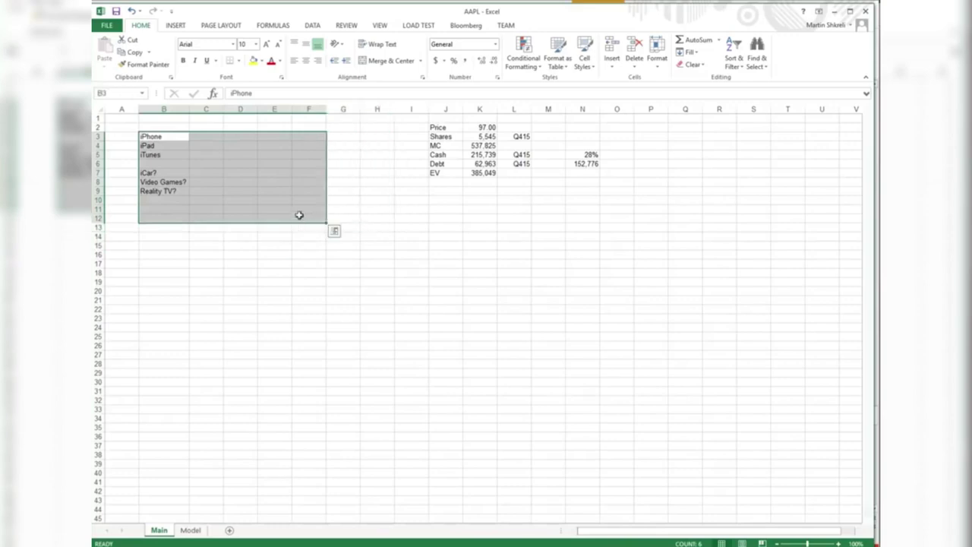
Apply outside borders around the product block B3:F12 and around its current and future product sections, B3:F5 and B7:F12
click(239, 60)
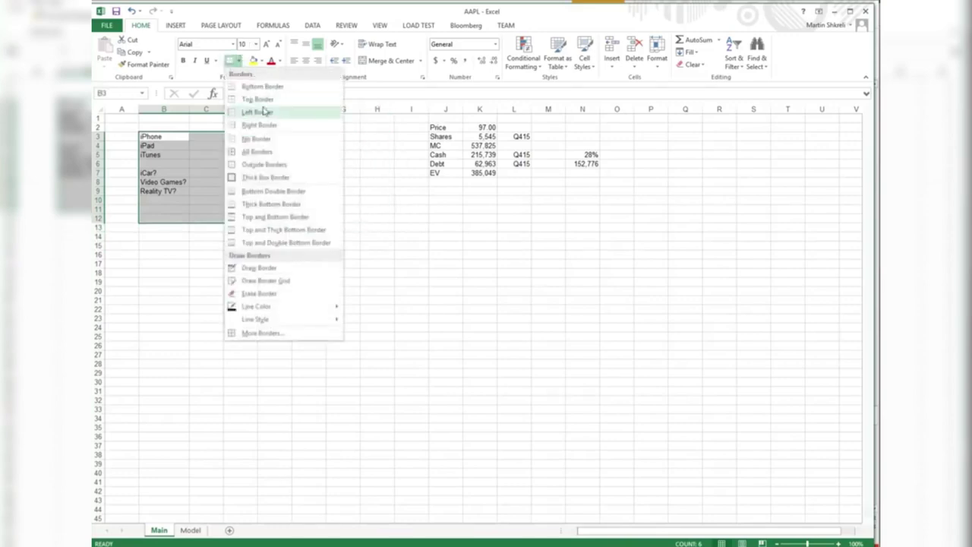
click(266, 164)
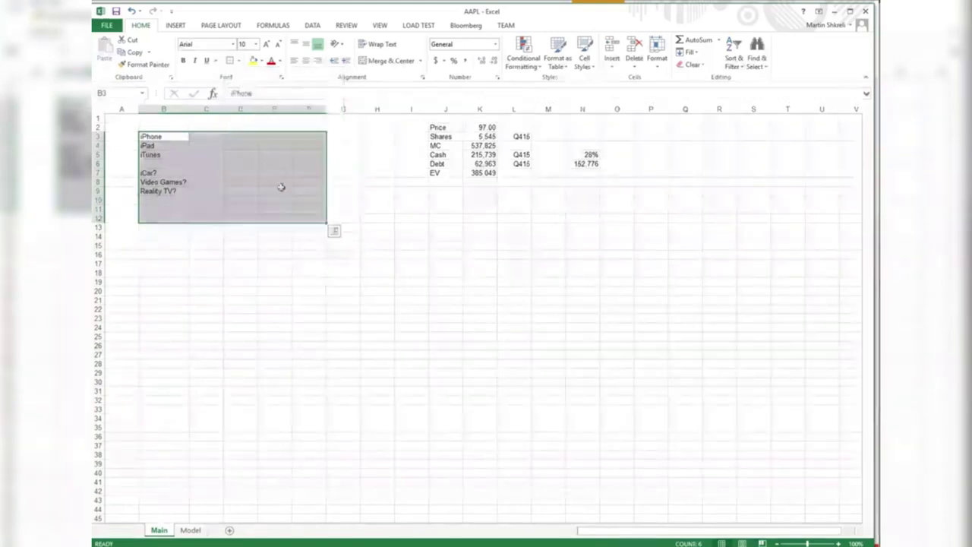
drag(275, 163, 313, 218)
click(229, 61)
click(206, 242)
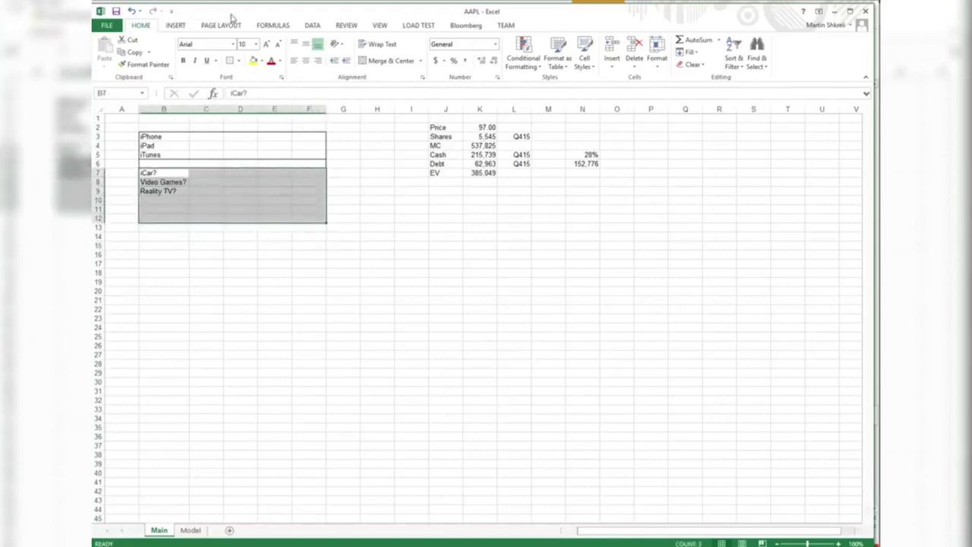
click(230, 61)
click(288, 202)
key(alt+Tab)
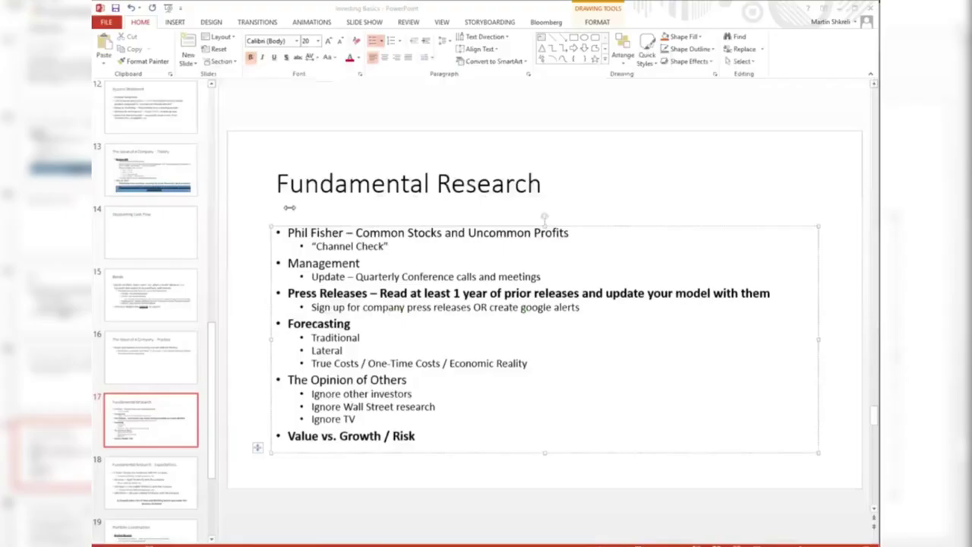
key(alt+Tab)
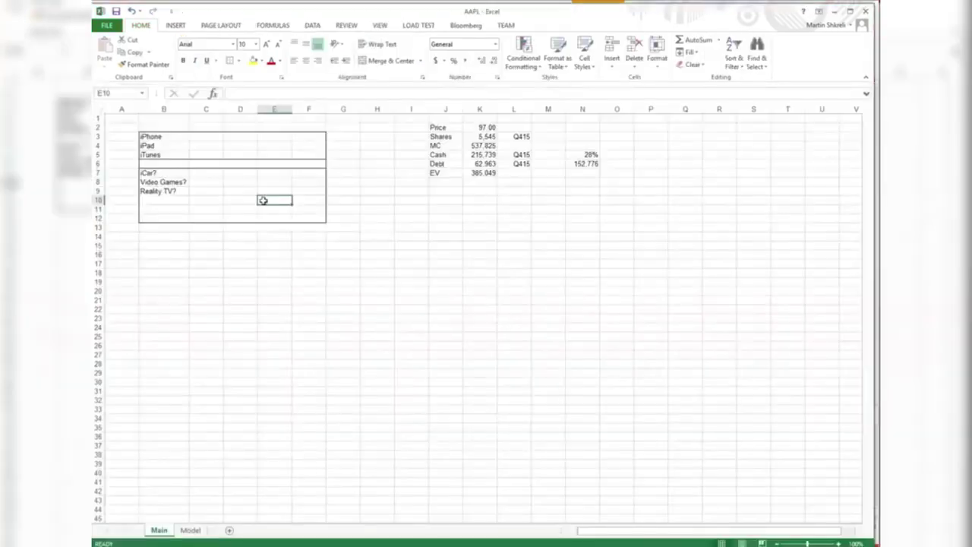
Insert a row of cells above iTunes across B5:F5 and enter Macs? in B5
click(159, 153)
key(ctrl+shift+Right)
key(ctrl+shift+Left)
key(shift+Right)
key(shift+Right)
key(shift+Right)
key(shift+Right)
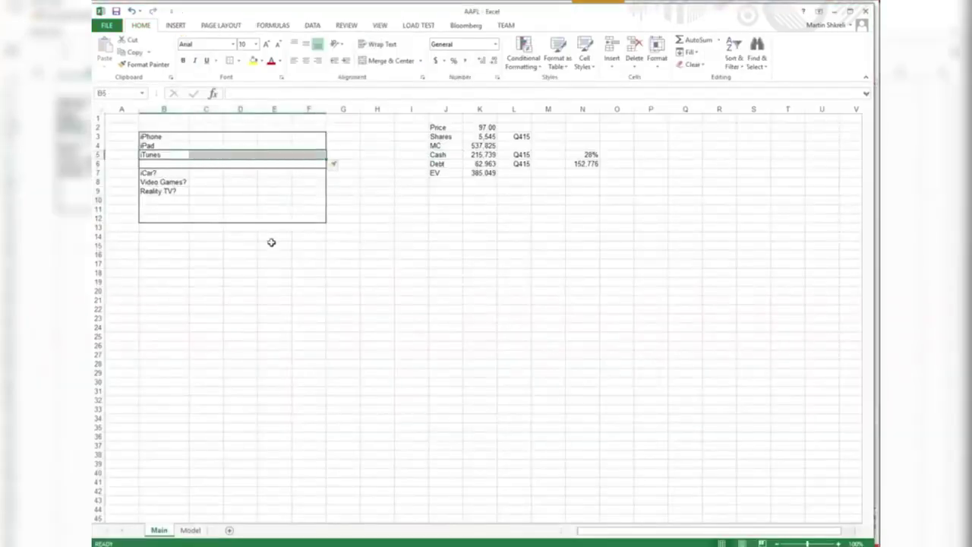
key(ctrl+shift+plus)
text(CMacx)
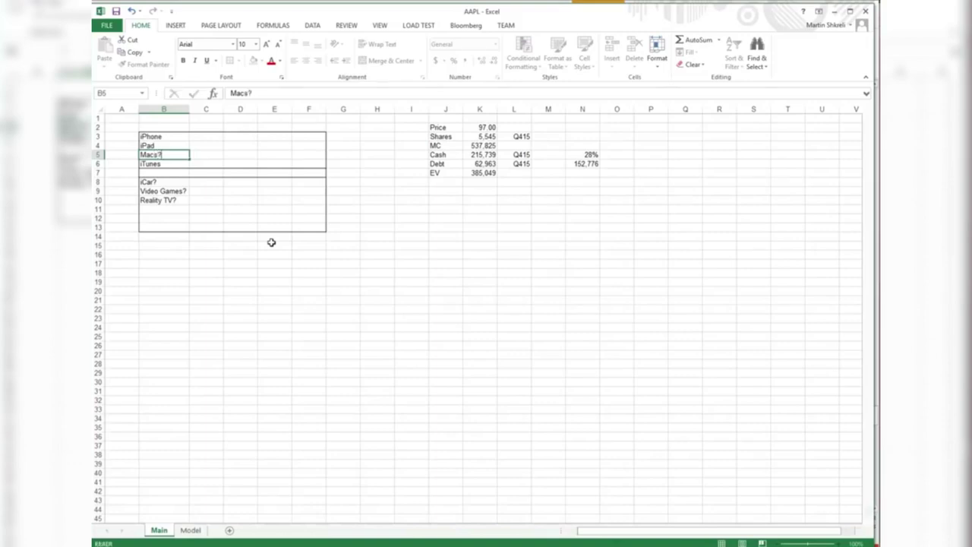
key(Return)
Shorten the new product entry in B5 to Mac
key(Up)
key(F2)
key(BackSpace)
key(Return)
key(Up)
key(F2)
key(BackSpace)
key(Tab)
Add the header % of Revenue above the product list in cell C2
key(Up)
key(Up)
key(Up)
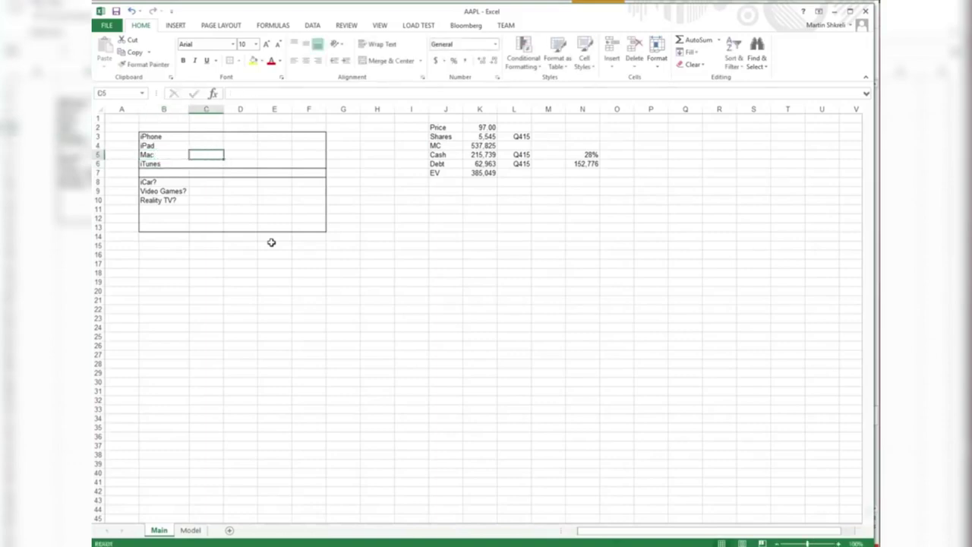
text(% of Revenue)
key(Return)
Apply an outside border around the header row B2:F2 and widen column C to fit its header
key(Up)
key(Left)
key(shift+Right)
key(shift+Right)
key(shift+Right)
key(shift+Right)
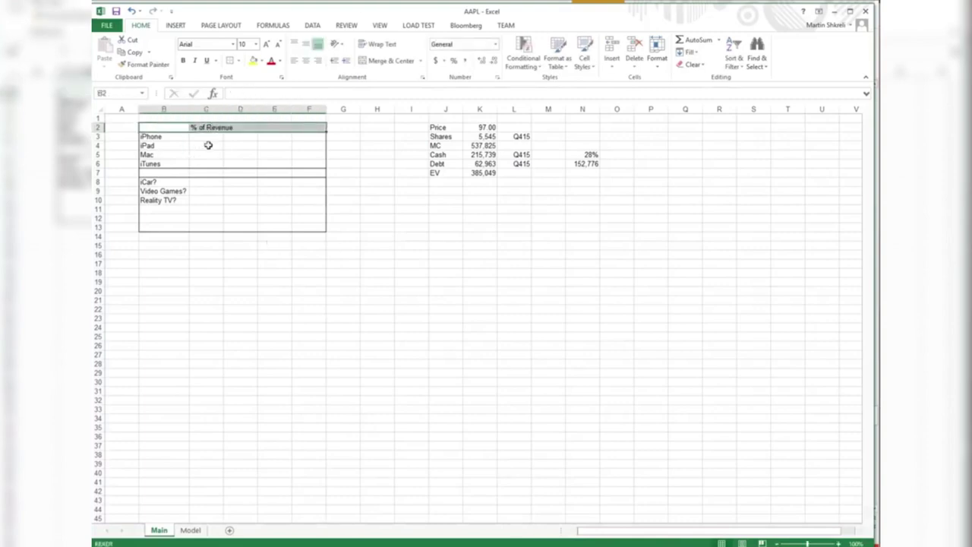
click(309, 262)
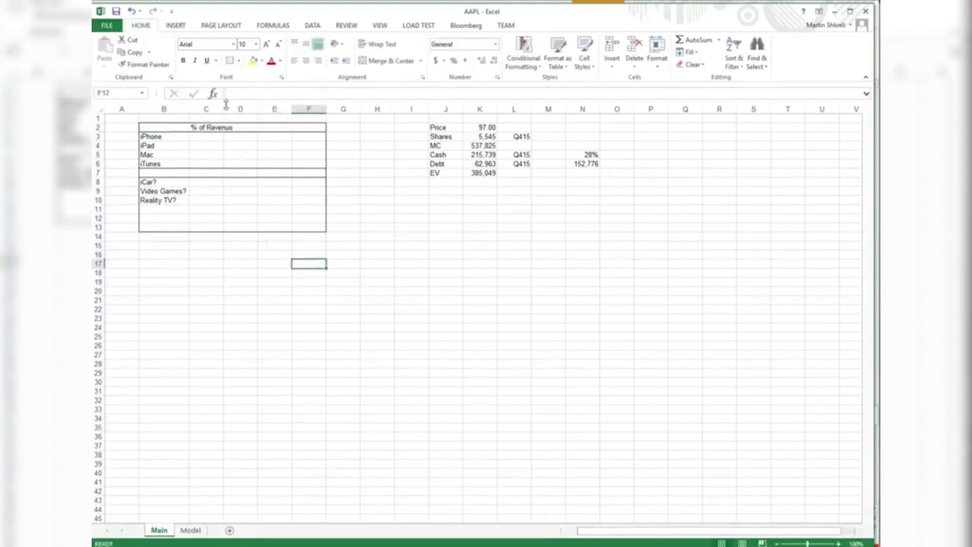
drag(223, 109, 240, 108)
click(220, 218)
Switch to the browser's Apple Press Info page, open the Press Releases library and select its web address
key(alt+Tab)
key(alt+Tab)
key(alt+Tab)
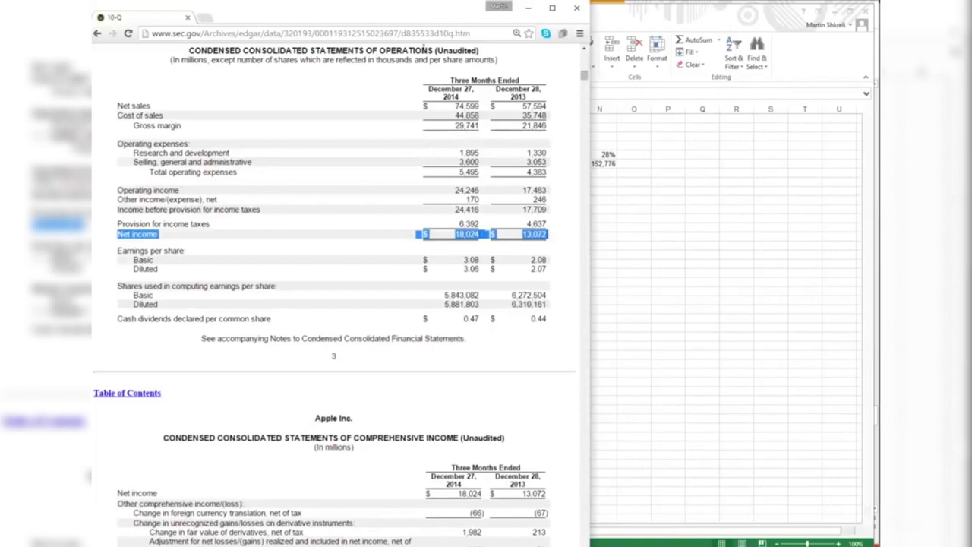
key(alt+Tab)
key(alt+Tab)
key(alt+Tab)
click(528, 22)
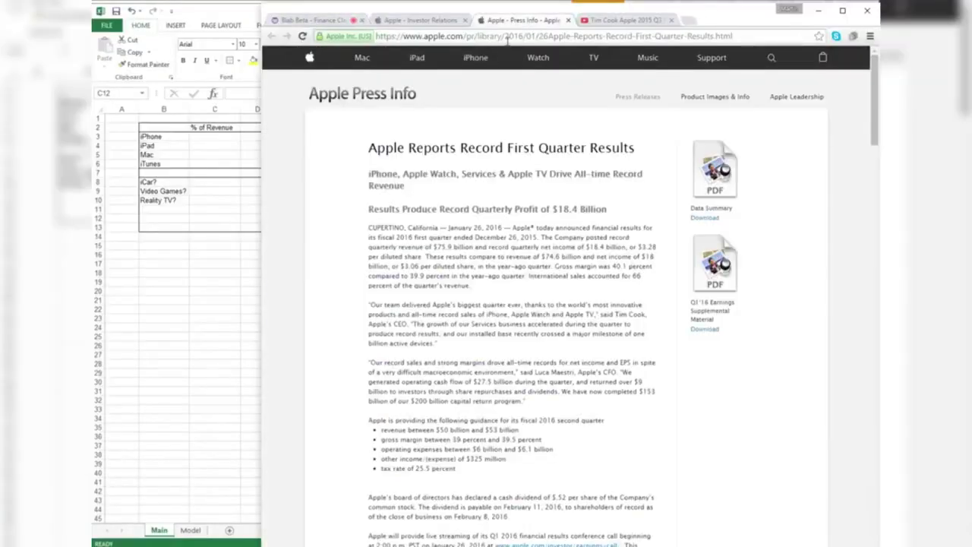
click(633, 98)
key(ctrl+l)
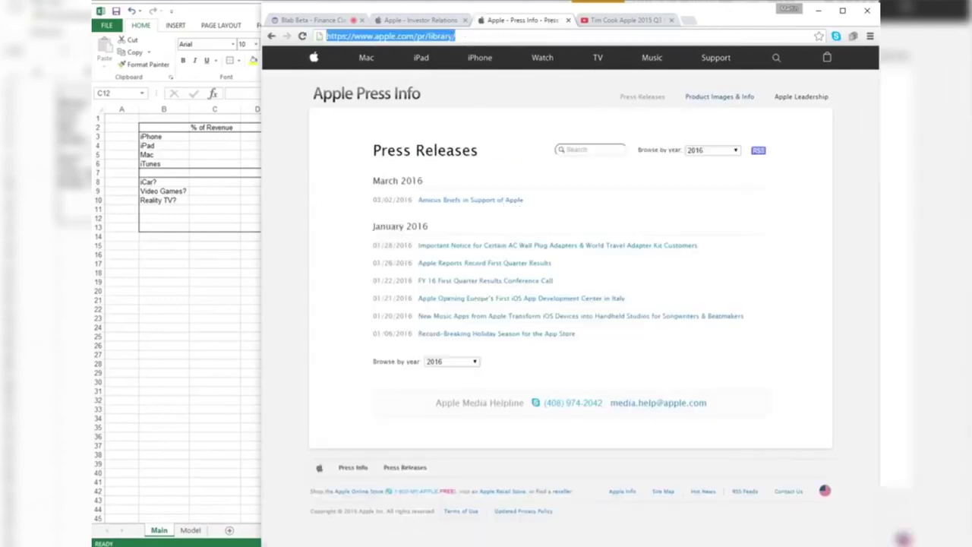
Close the Apple Investor Relations page and bring up the Apple Q3 2015 earnings call video on YouTube
key(alt+Tab)
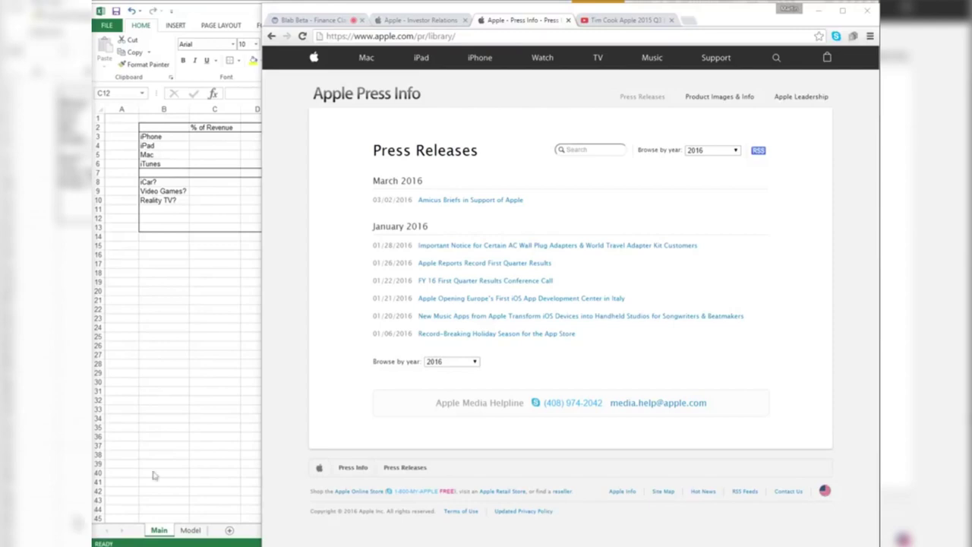
key(alt+Tab)
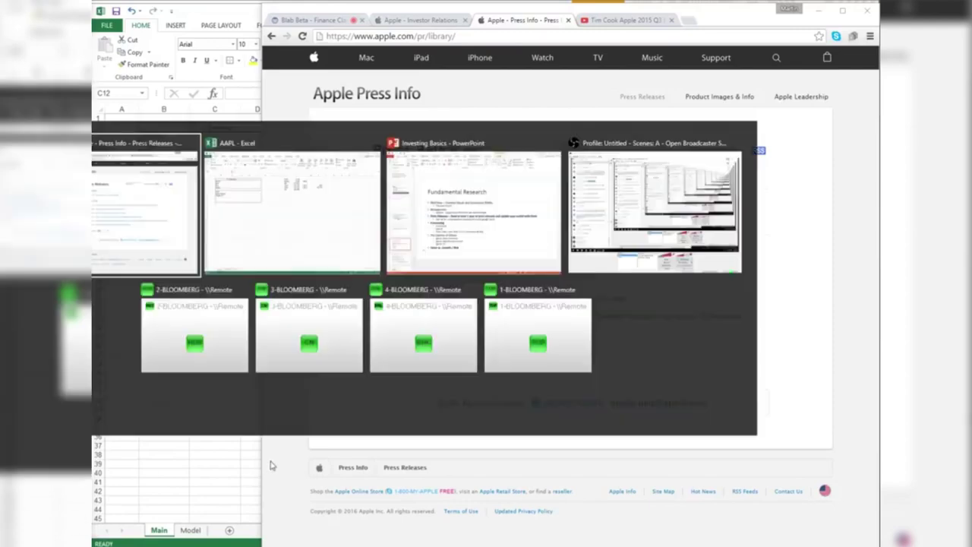
key(ctrl+Tab)
key(ctrl+Tab)
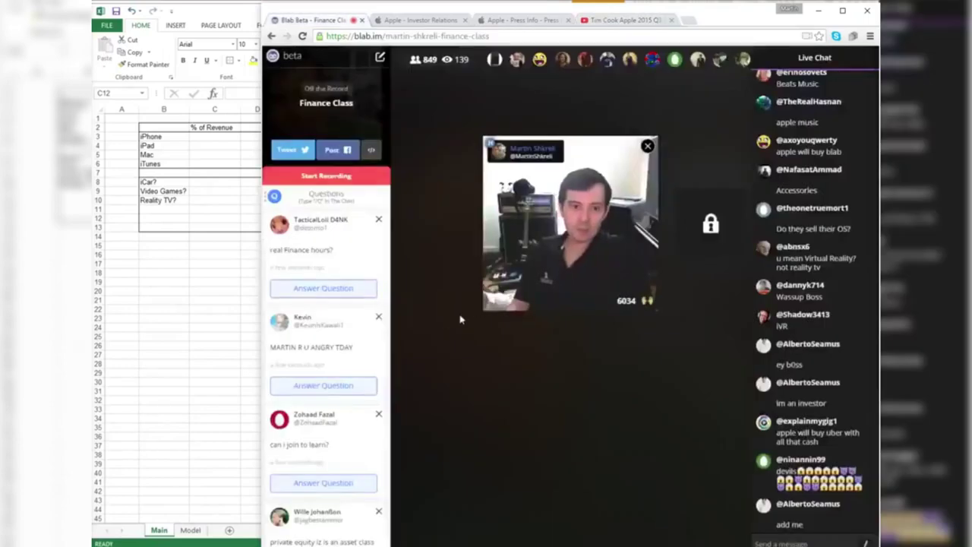
key(ctrl+Tab)
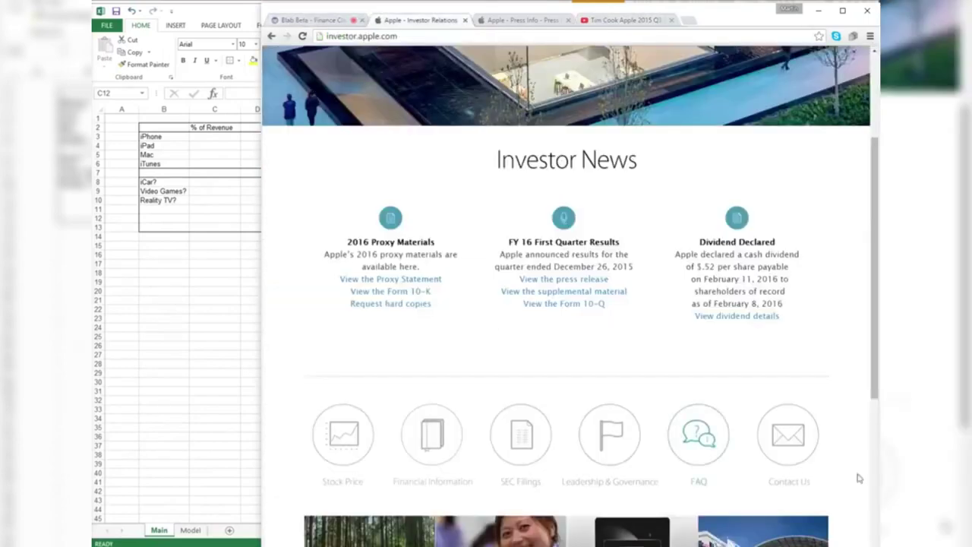
click(465, 20)
click(502, 20)
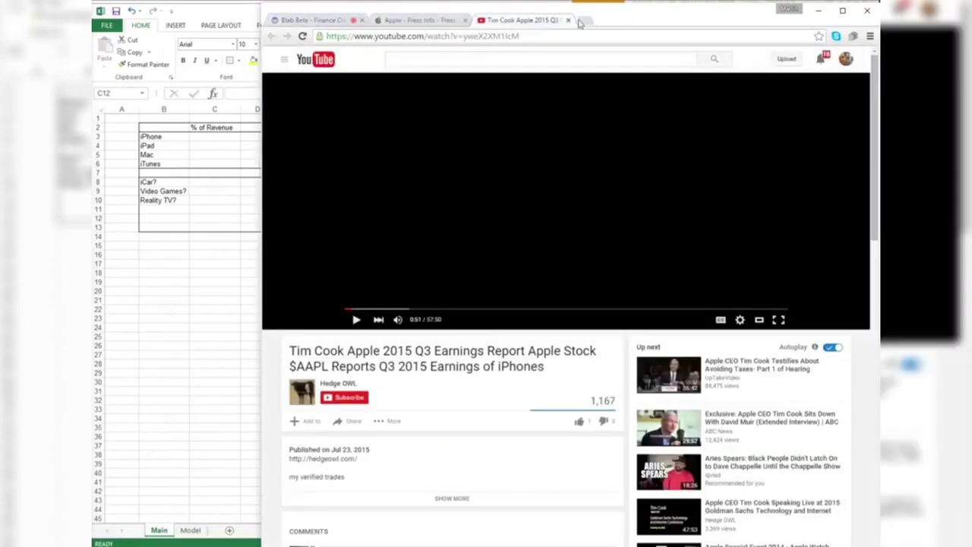
Post the Apple press release library link in the Finance Class live chat and return to the Excel workbook's Model sheet
key(ctrl+Tab)
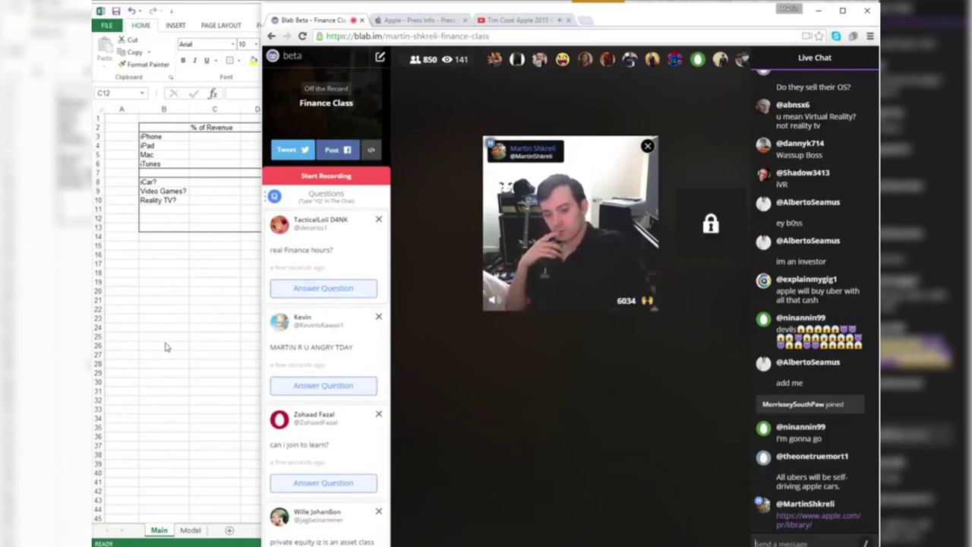
click(202, 306)
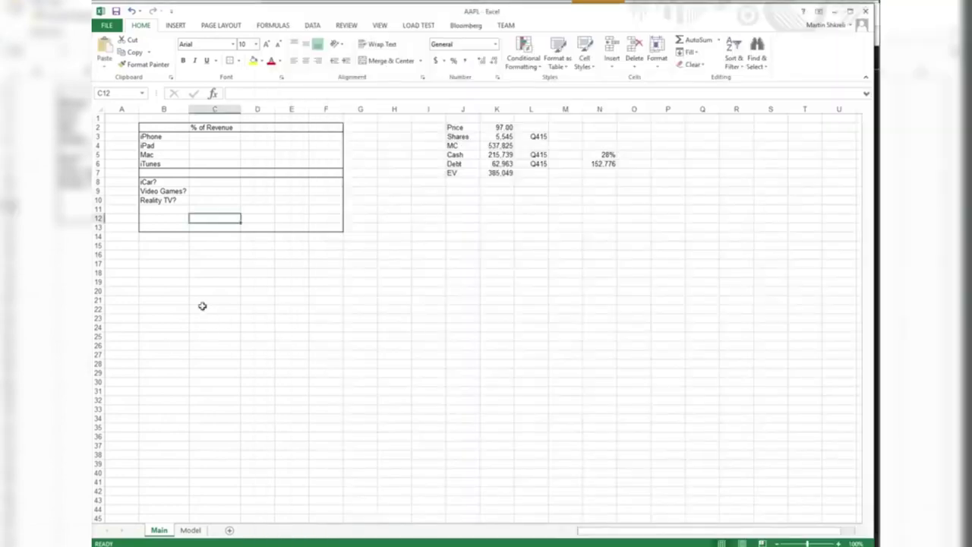
click(190, 530)
Switch back to the browser and open the press release Apple Reports Record First Quarter Results
key(alt+Tab)
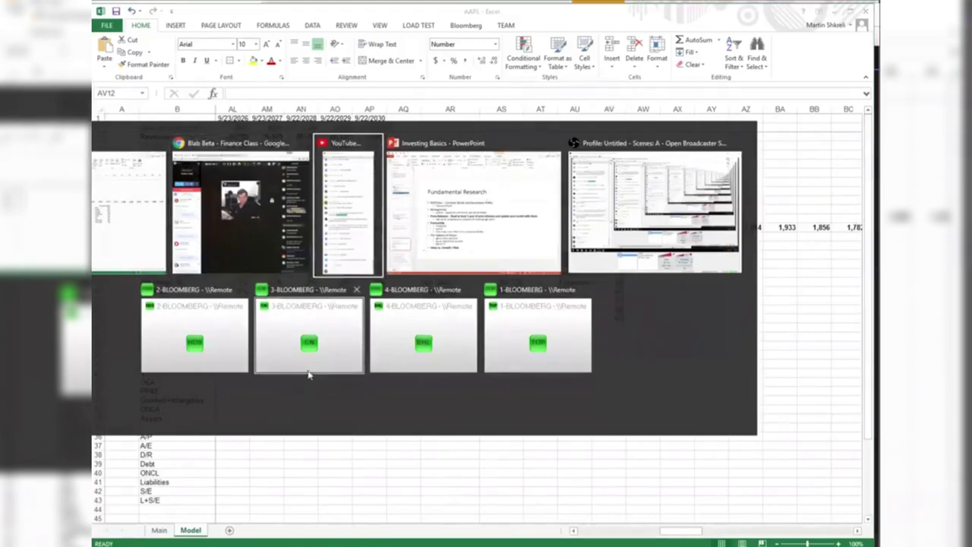
key(ctrl+Tab)
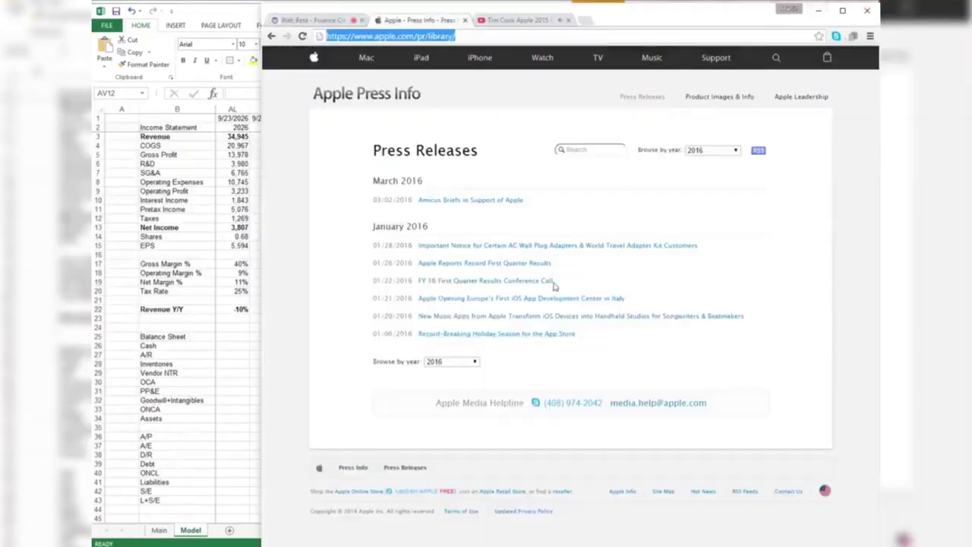
click(688, 267)
drag(498, 228, 666, 387)
click(626, 334)
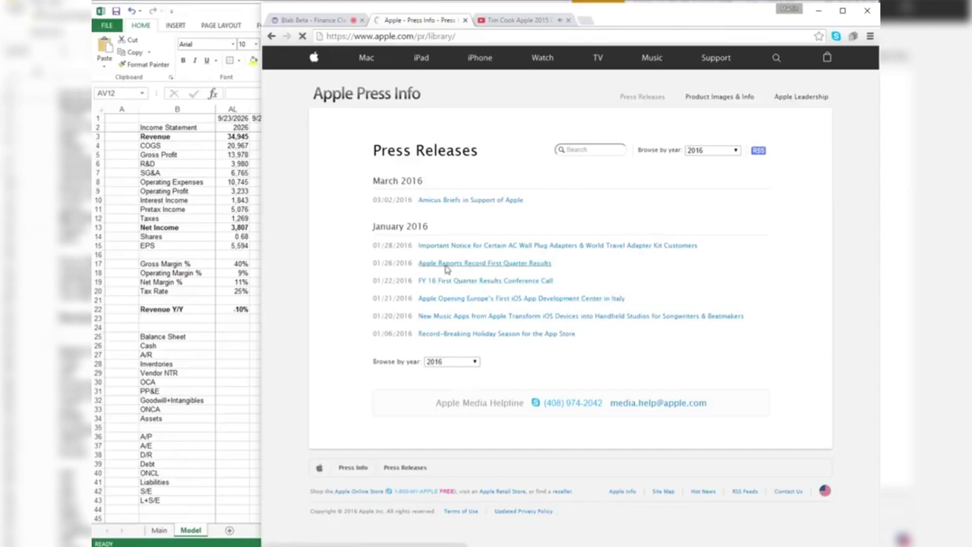
Pause the Apple Q3 2015 earnings call video and return to the first-quarter results press release
click(524, 21)
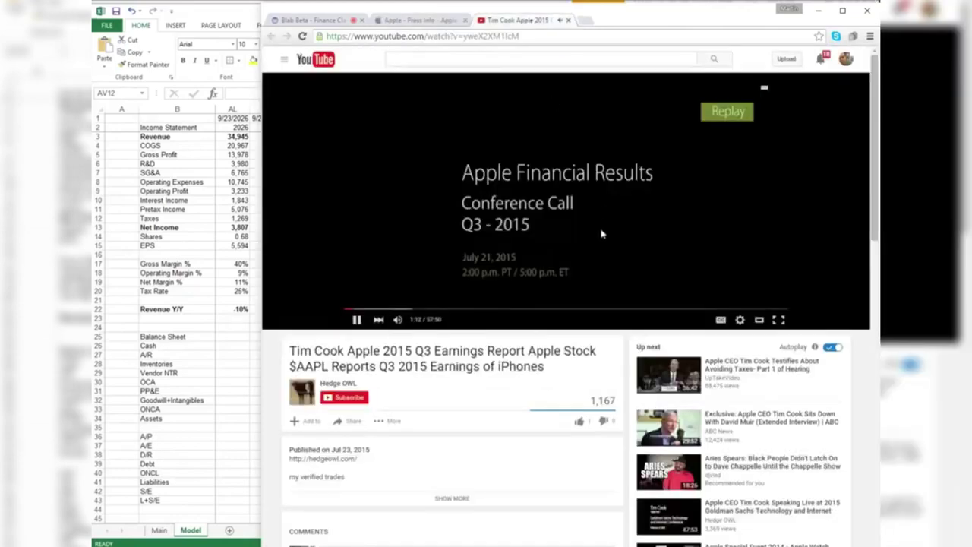
click(410, 21)
drag(570, 313, 453, 152)
click(454, 174)
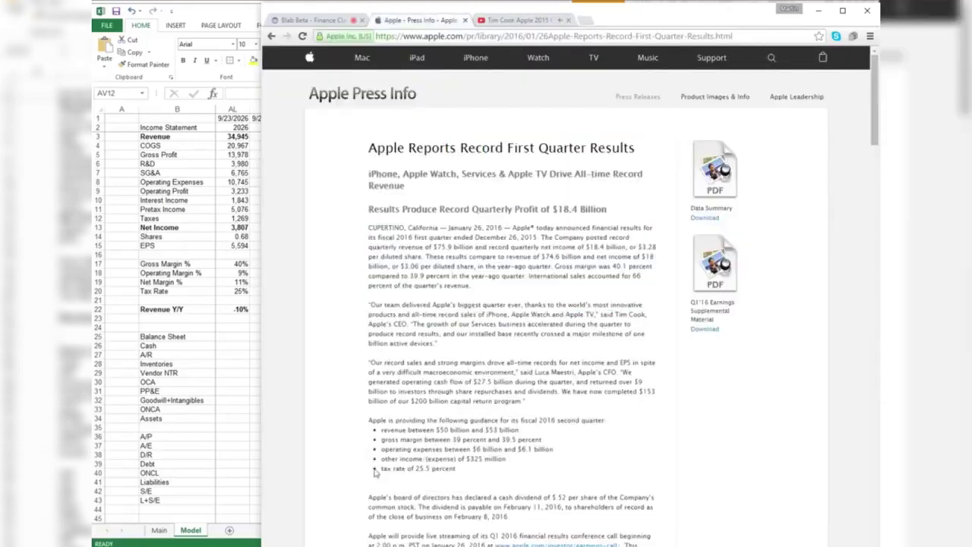
Enlarge the press release to 300% and highlight the revenue range in the fiscal 2016 second-quarter guidance
drag(378, 439, 546, 450)
key(ctrl+plus)
key(ctrl+plus)
key(ctrl+plus)
key(ctrl+plus)
key(ctrl+plus)
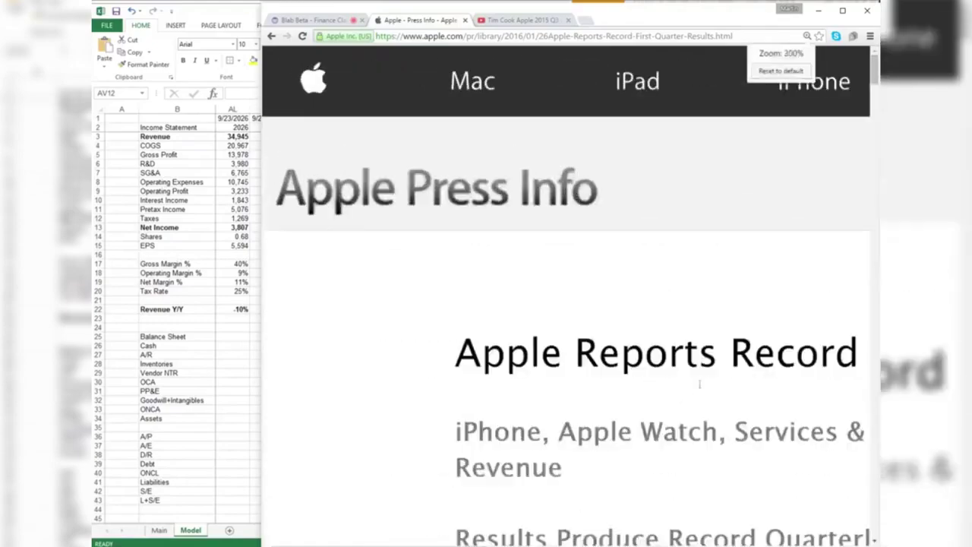
scroll(684, 379, down, 8)
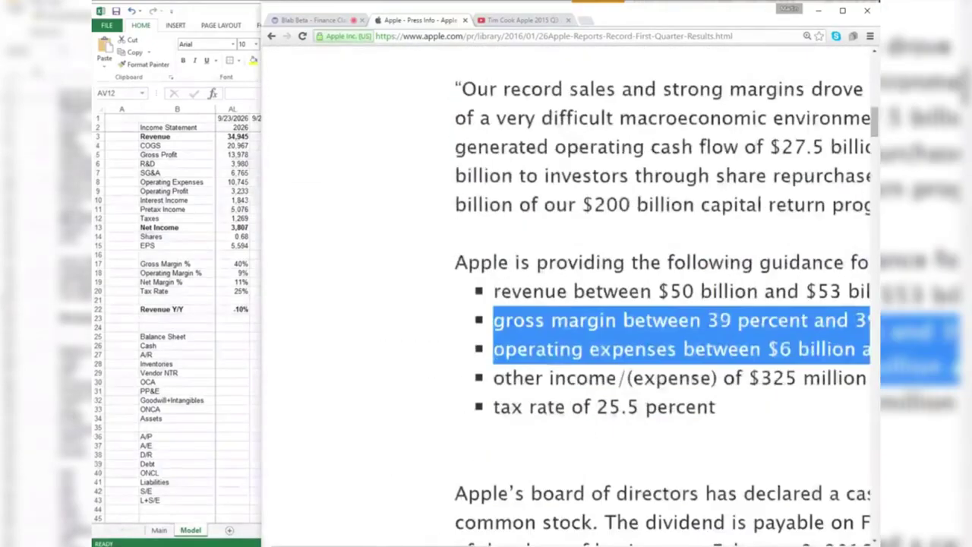
scroll(443, 514, right, 5)
mouse_move(425, 545)
mouse_down()
mouse_move(475, 544)
mouse_move(410, 545)
mouse_up()
click(556, 292)
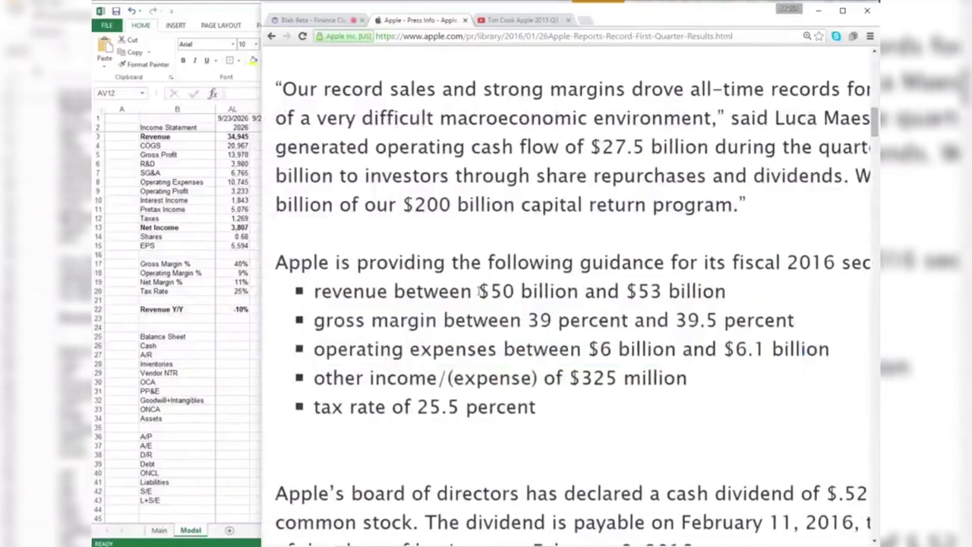
drag(479, 291, 726, 289)
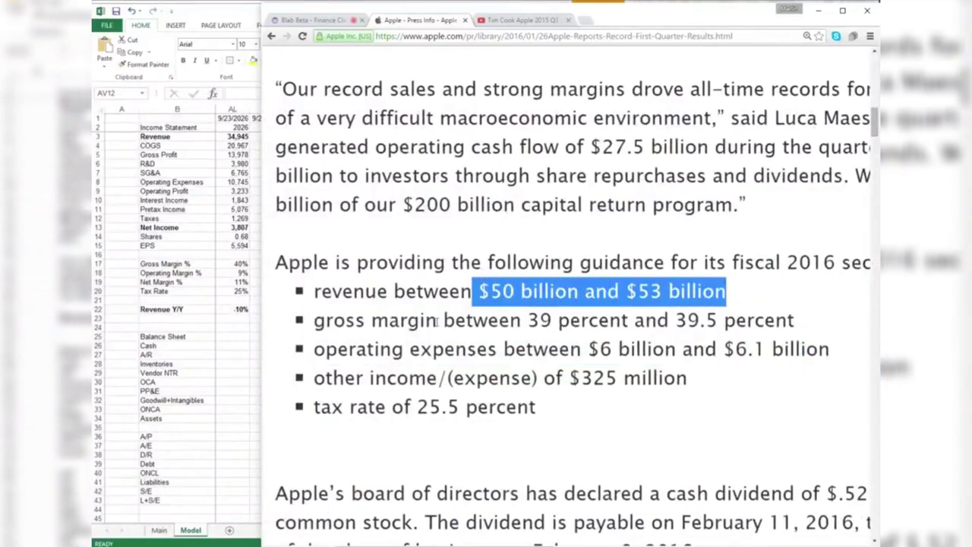
drag(313, 292, 725, 291)
Switch to Excel and edit the Q216 revenue formula in P3 for a 6% year-over-year decline
click(95, 152)
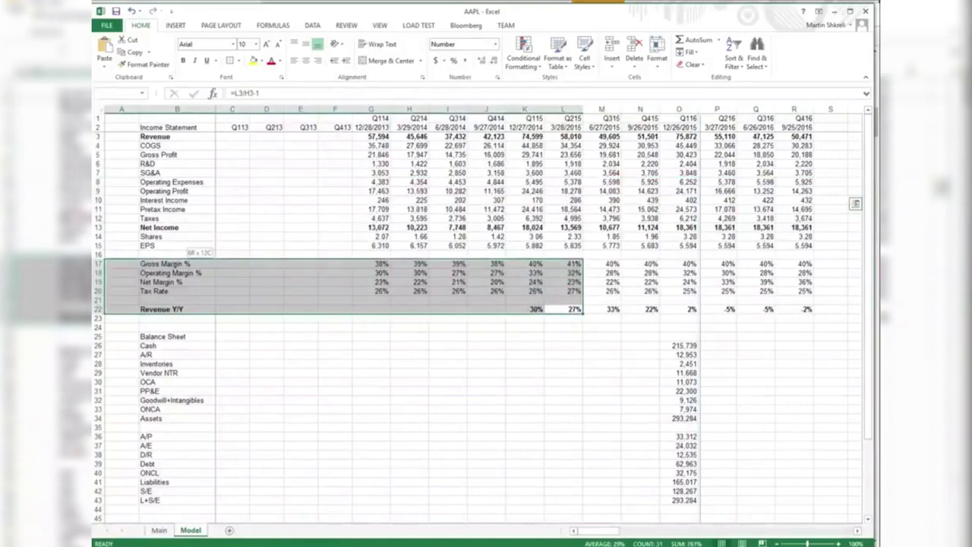
drag(573, 309, 507, 129)
click(508, 136)
key(F2)
key(BackSpace)
text(4)
key(Return)
key(Up)
Check the gross margin guidance in the press release and try entering 39.25% as the Q216 gross margin in P17
key(Down)
key(Down)
key(Down)
key(Down)
key(Down)
key(Down)
key(Down)
key(Down)
key(Down)
key(Down)
key(Down)
key(Down)
key(Down)
key(Down)
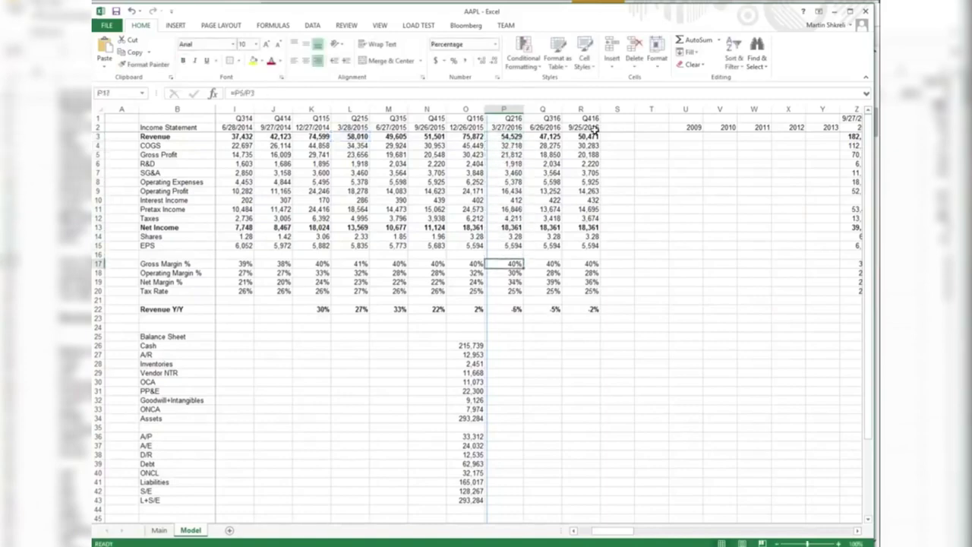
key(alt+Tab)
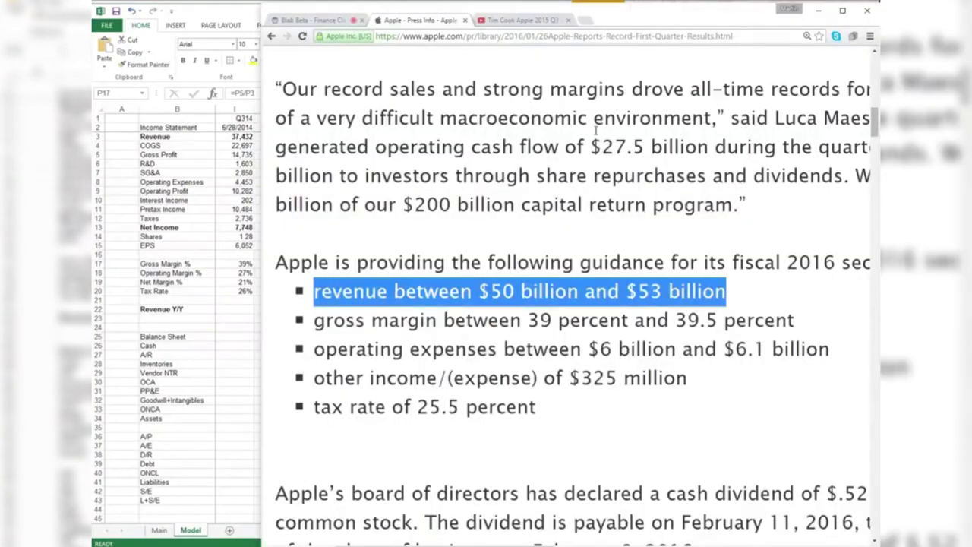
key(alt+Tab)
text(3)
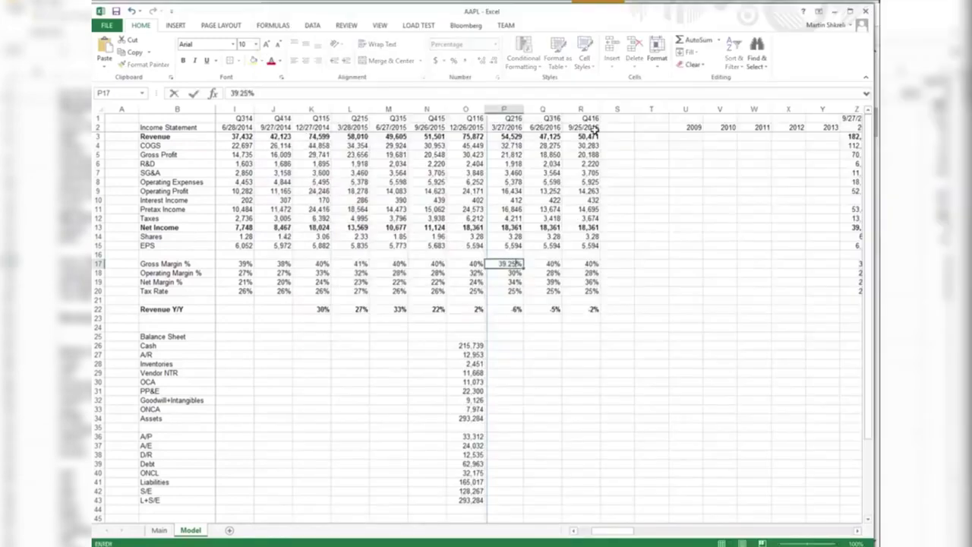
key(Tab)
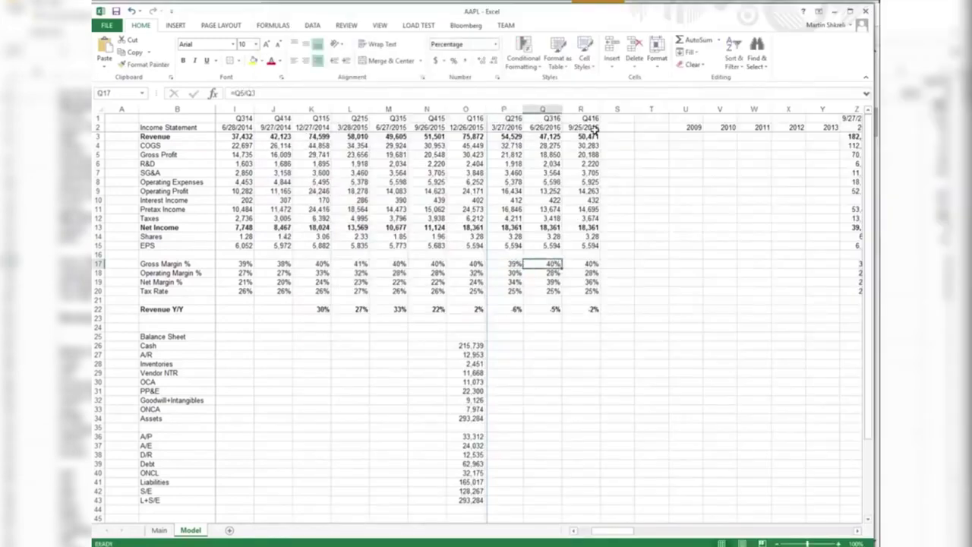
Undo the typed gross margin value in P17
key(ctrl+z)
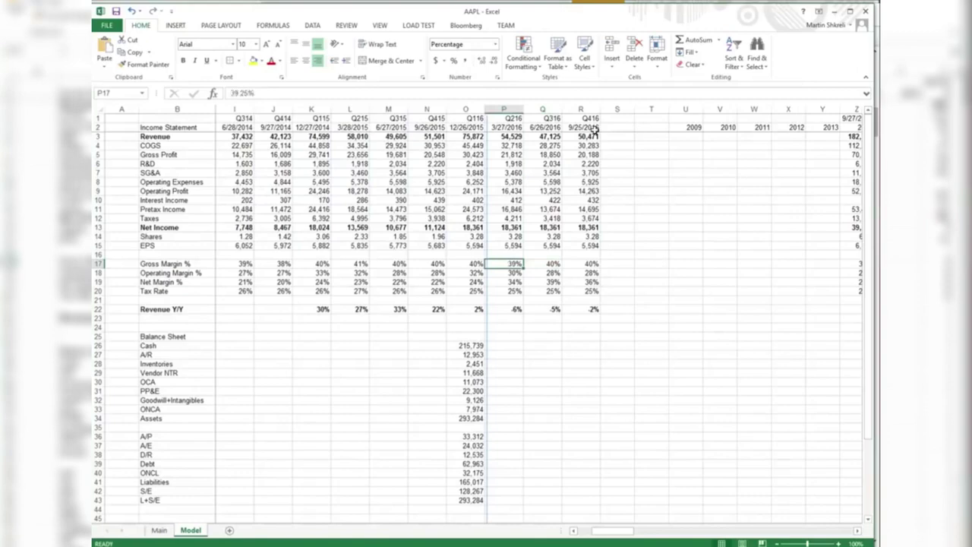
key(Up)
key(Up)
key(Up)
key(Up)
key(Up)
key(Up)
key(Up)
key(Up)
key(Up)
key(Up)
key(ctrl+z)
Set the Q216 gross profit in P5 to the quarter's revenue times 0.3925 with the formula =+P3*0.3925
key(Up)
key(Up)
key(Up)
key(Up)
key(Up)
key(Up)
key(Up)
key(Up)
key(Up)
key(Up)
key(Up)
key(Up)
text(=+)
key(Up)
key(Up)
text(*0)
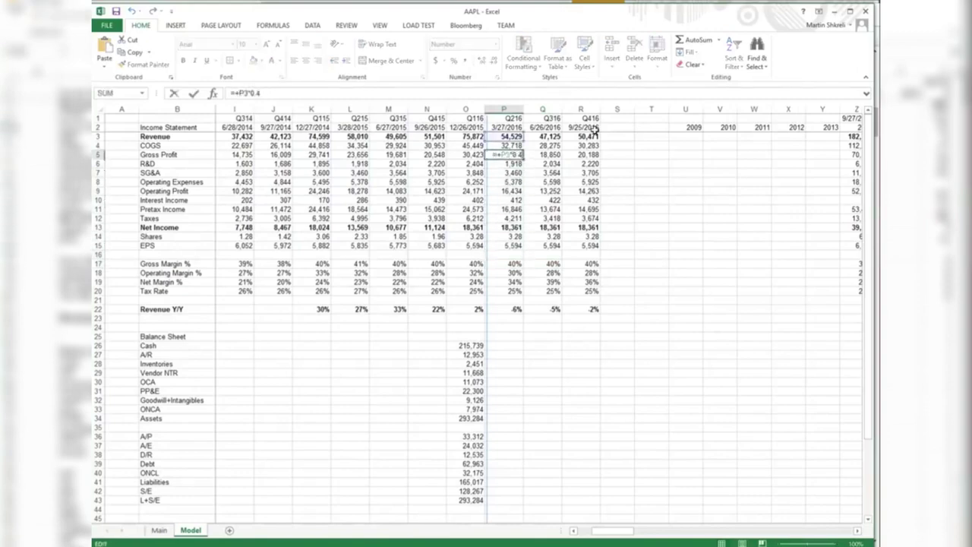
text(.3925)
key(Tab)
Undo and redo the Q216 gross profit formula change in P5 to compare its effect
key(Left)
key(ctrl+c)
key(Escape)
key(ctrl+z)
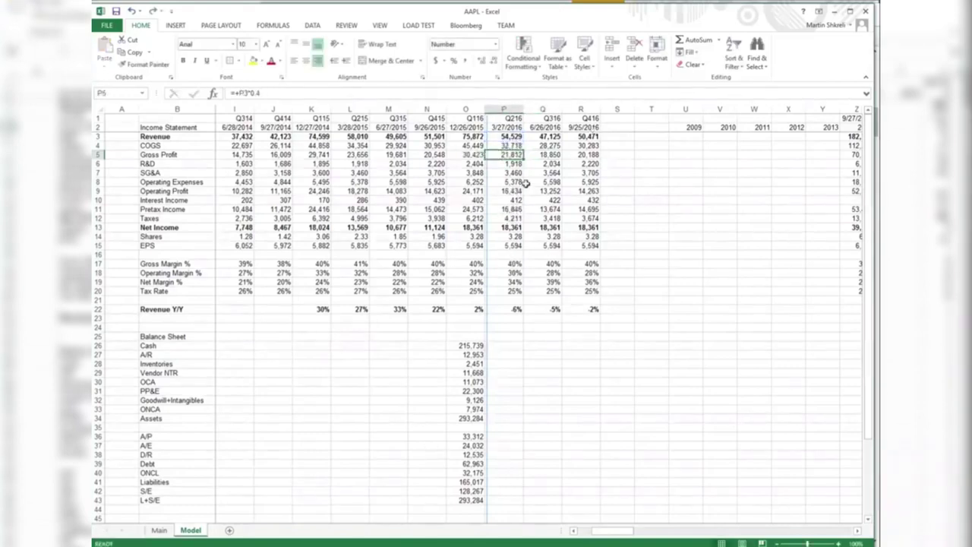
key(ctrl+z)
key(ctrl+y)
key(ctrl+z)
click(512, 228)
text(=+)
key(Left)
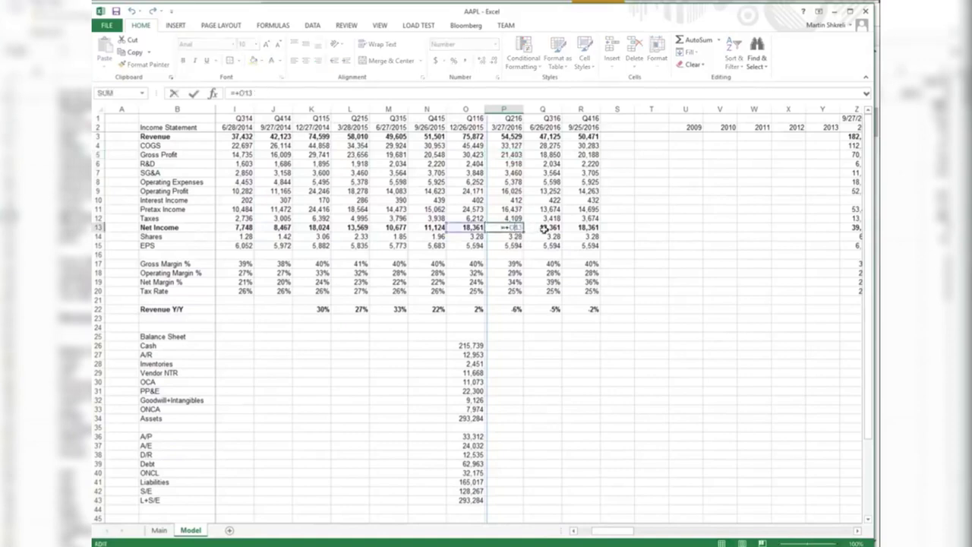
Copy the Q116 net income formula from O13 across the Q216 to Q416 cells P13:R13
click(555, 227)
key(Left)
key(Left)
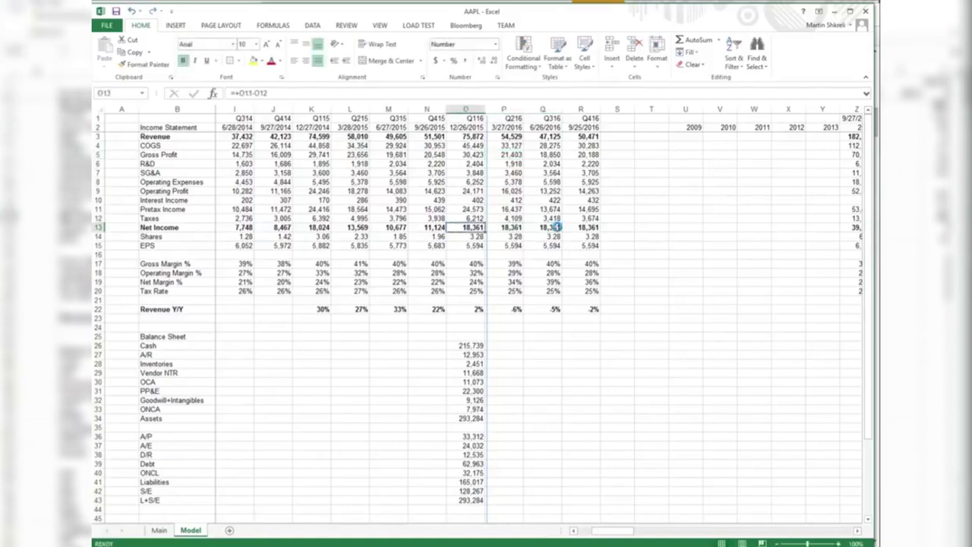
key(ctrl+c)
key(shift+Right)
key(shift+Right)
key(shift+Right)
key(ctrl+v)
key(Escape)
click(507, 227)
Try a 40% gross margin for Q216 by changing the gross profit formula in P5 to =+P3*0.4
click(515, 155)
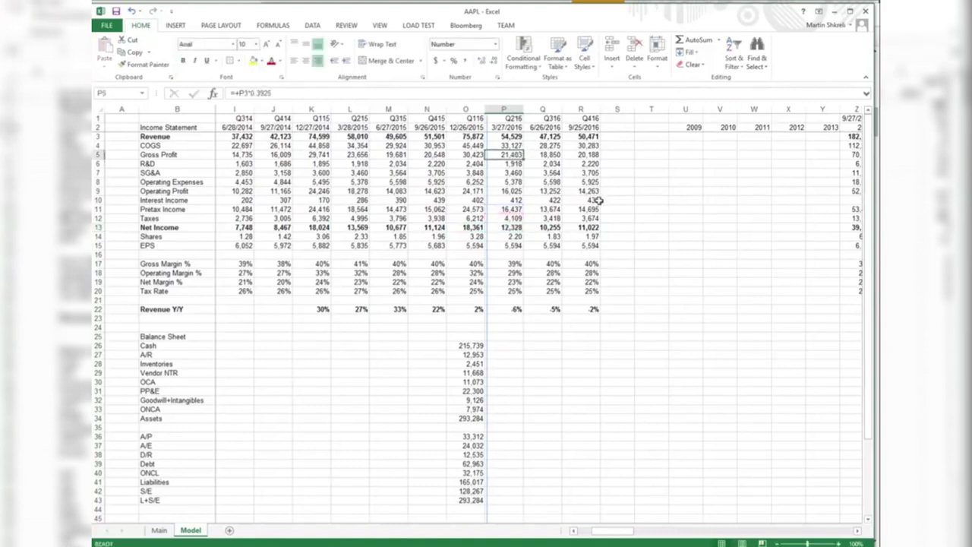
key(F2)
key(BackSpace)
key(BackSpace)
text(.4)
key(Return)
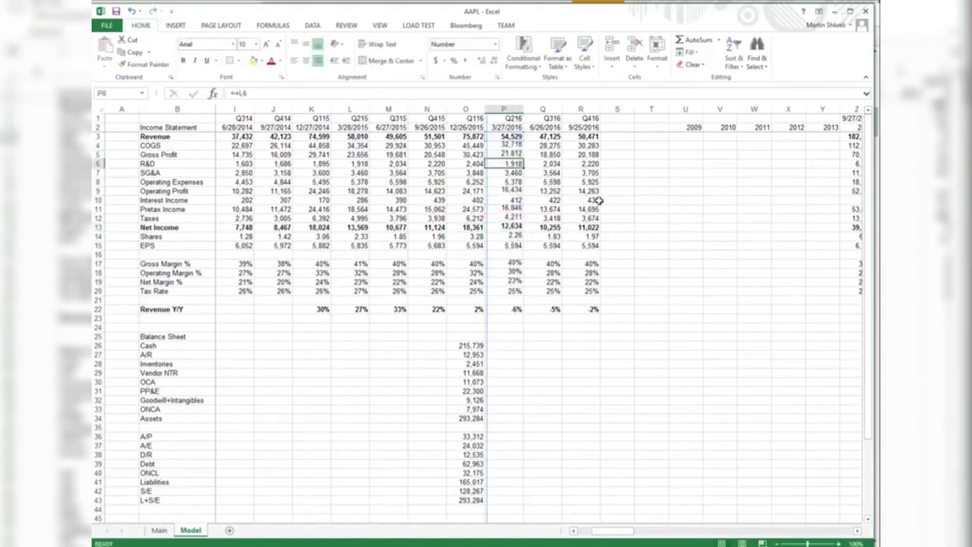
Set the Q216 gross profit formula in P5 to =+P3*0.3925
key(F2)
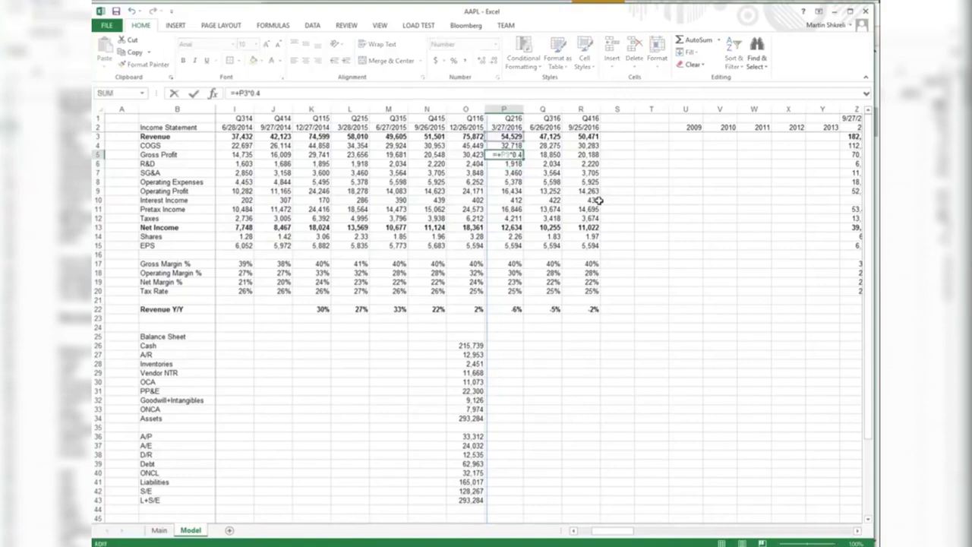
key(BackSpace)
text(39)
key(Return)
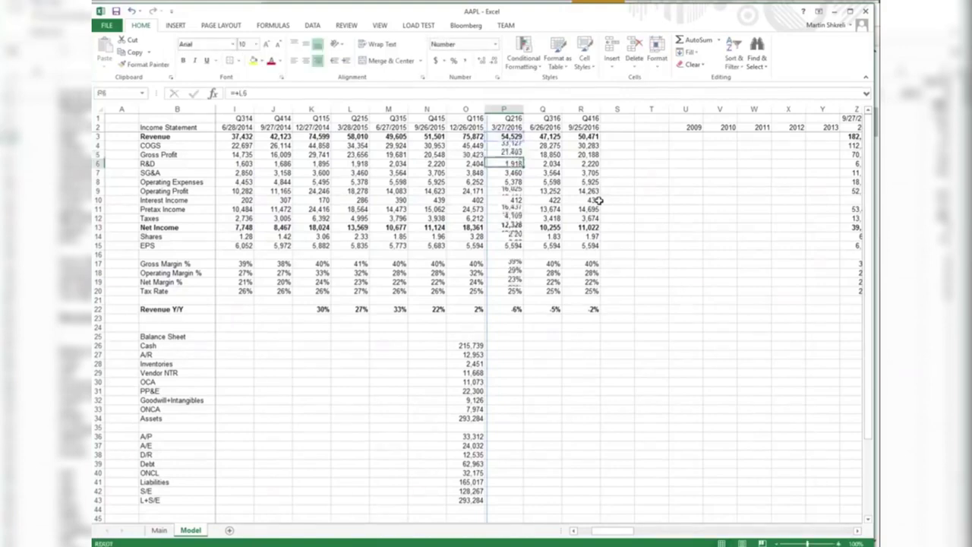
Examine the gross profit row across the annual forecast columns, out past 2030 towards the valuation block and back
key(Up)
key(Right)
key(Right)
key(Right)
key(Right)
key(Right)
key(Right)
key(Right)
key(Right)
key(Right)
key(Right)
key(Right)
key(Right)
key(Right)
key(Right)
key(Right)
key(Right)
key(Right)
key(Left)
key(Right)
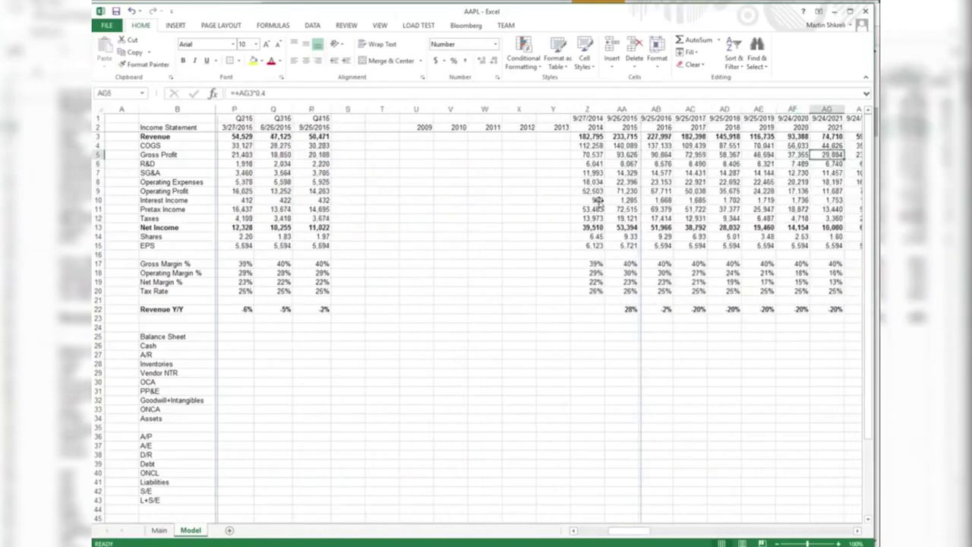
key(Right)
key(Right)
key(Right)
key(Right)
key(Right)
key(Right)
key(Right)
key(Right)
key(Right)
key(Right)
key(Right)
key(Right)
key(Right)
key(Right)
key(Right)
key(Left)
key(Left)
key(Left)
key(Left)
key(Left)
key(Left)
key(Left)
key(Left)
key(Left)
key(Left)
key(Left)
key(Left)
key(Left)
key(Left)
key(Left)
key(Left)
key(Left)
key(Left)
key(Left)
key(Left)
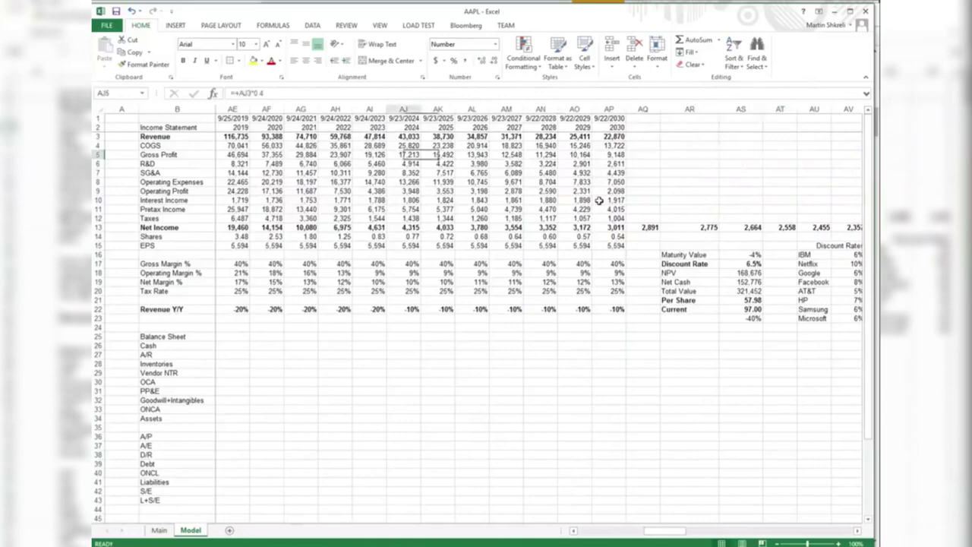
key(Left)
key(Left)
Switch to the Apple press release in the browser, check the operating expenses guidance for the quarter, and return to the Excel model
key(alt+Tab)
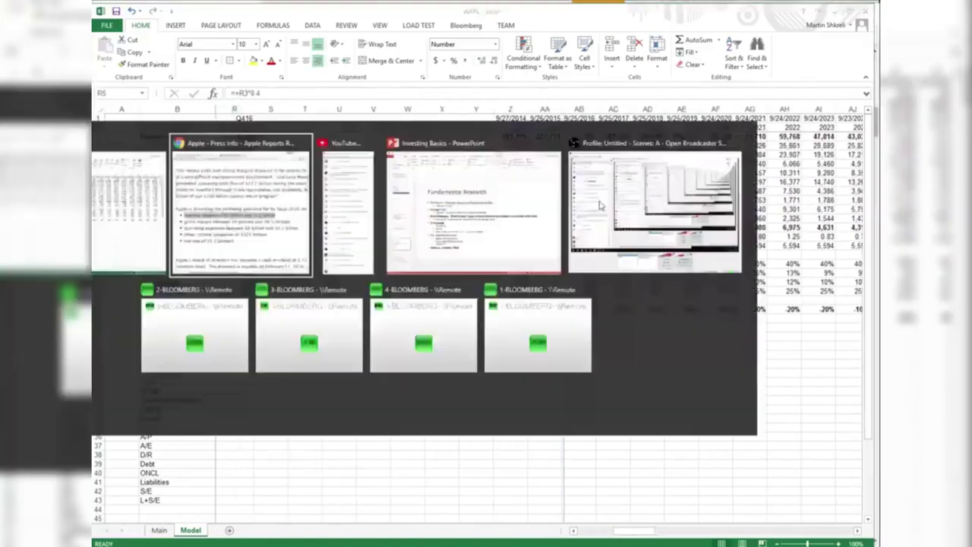
drag(477, 410, 261, 263)
click(616, 440)
drag(553, 346, 822, 348)
key(alt+Tab)
Multiply the Q216 R&D and SG&A formulas in P6 and P7 by 1.2, based on the Q215 values
key(Left)
key(Left)
key(Left)
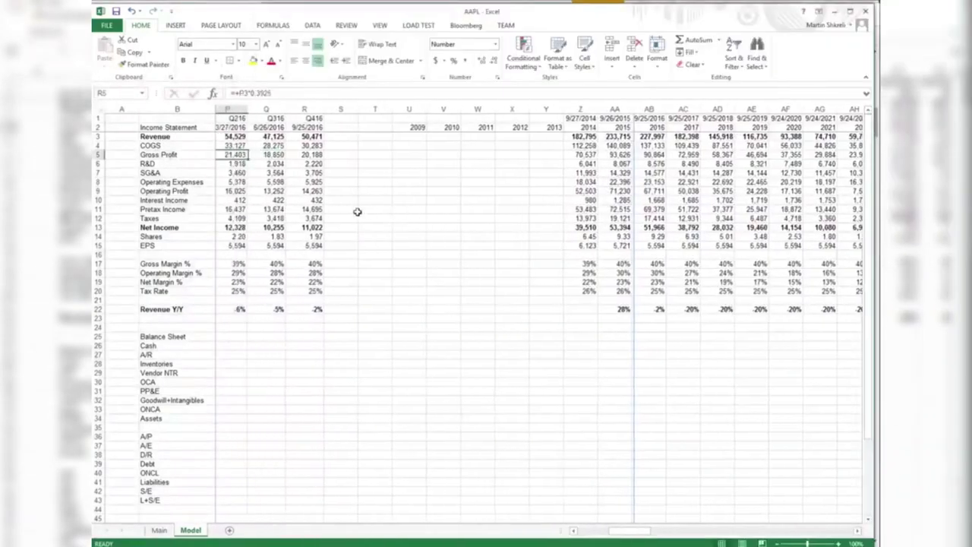
click(282, 182)
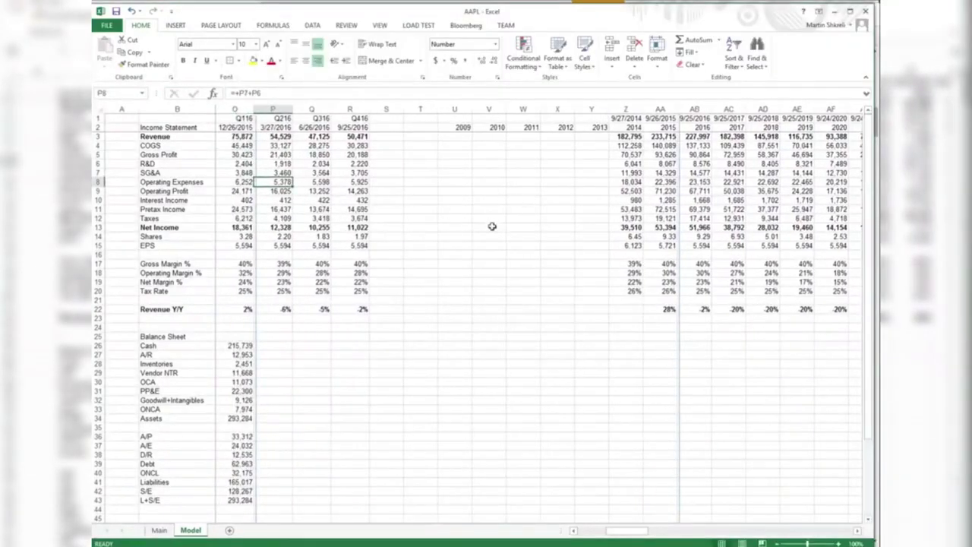
key(Up)
key(Up)
key(F2)
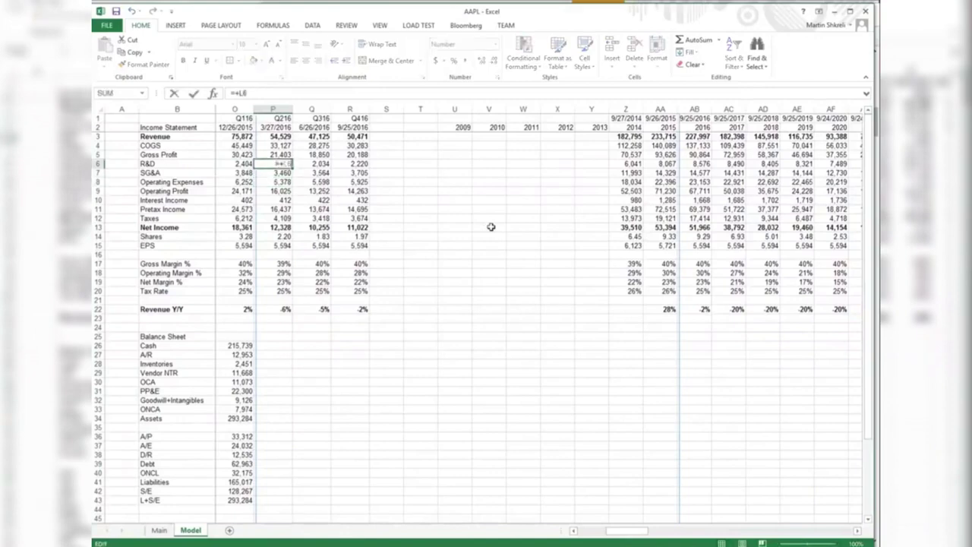
text(*1.2)
key(Return)
key(F2)
text(*1.2)
key(Return)
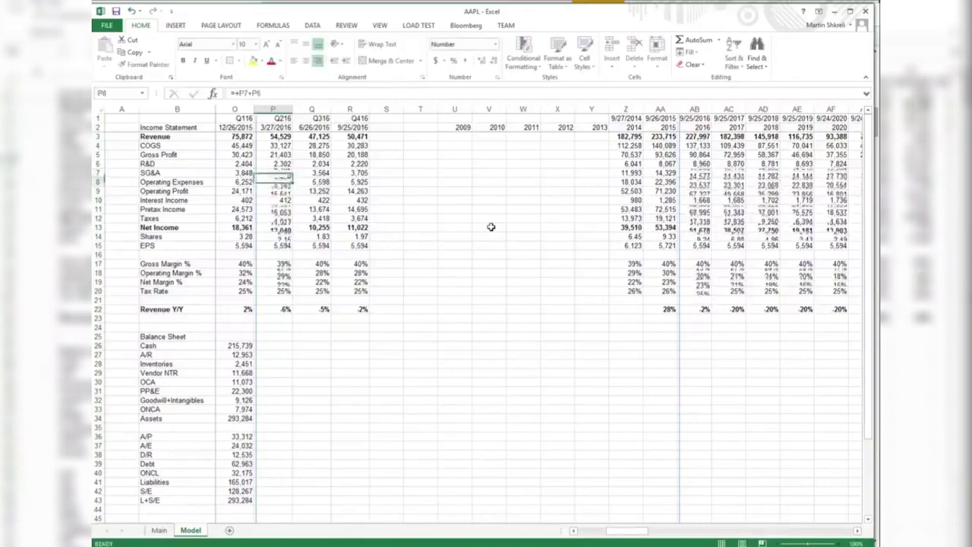
Set the growth multiplier in the Q216 R&D and SG&A formulas in P6 and P7 to 1.15
key(Up)
key(Up)
key(F2)
key(BackSpace)
text(15)
key(Return)
key(F2)
key(BackSpace)
text(15)
key(Return)
Review the Q216 income statement down to the EPS row and compare net income with the neighbouring quarters
key(Up)
key(Down)
key(Down)
key(Down)
key(Down)
key(Down)
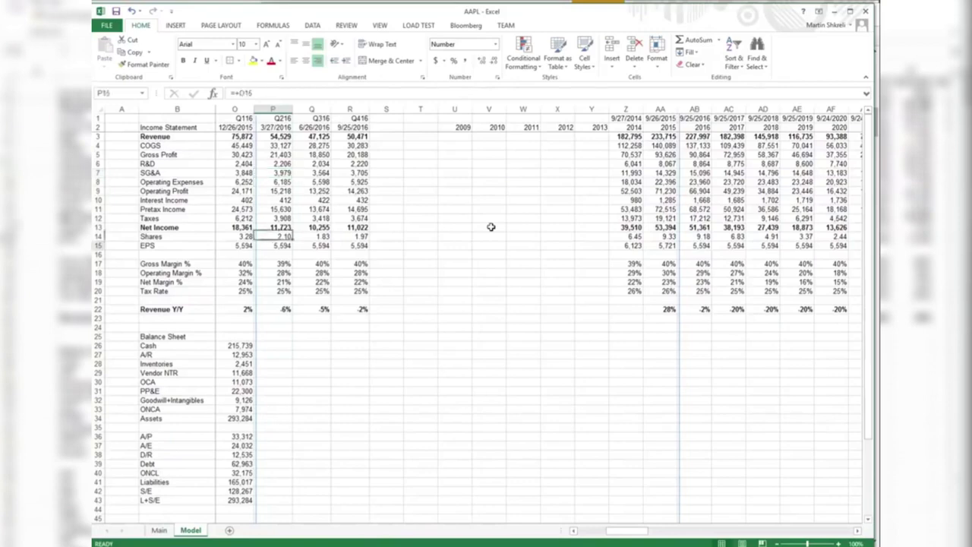
key(Down)
key(Right)
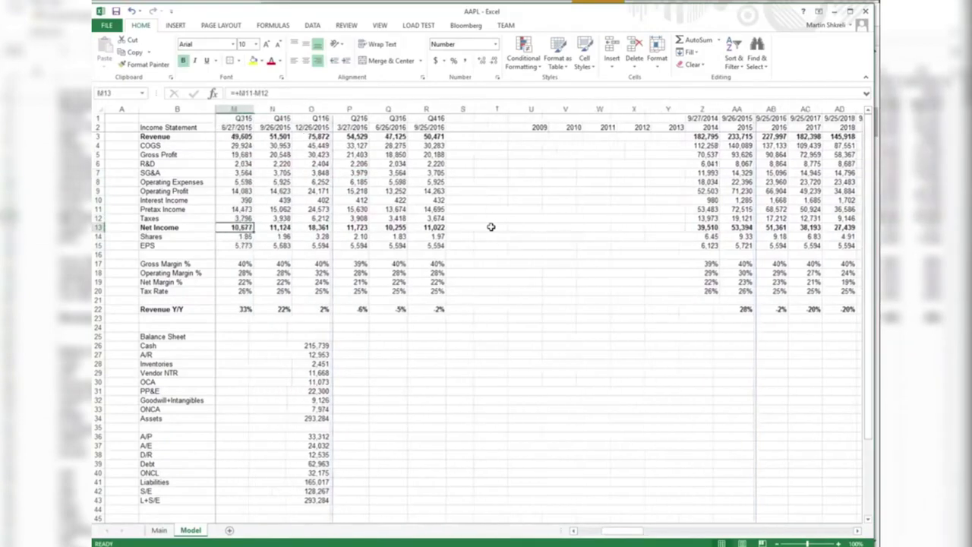